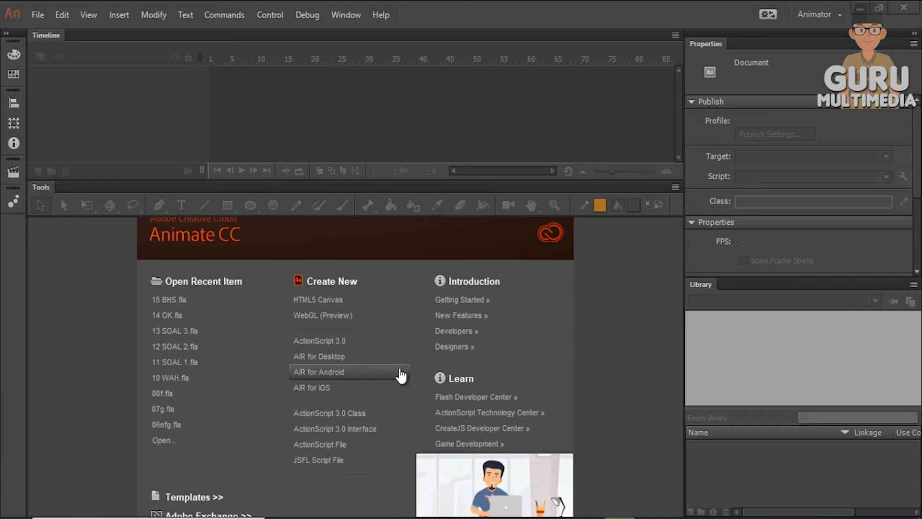
Step: Create a new ActionScript 3.0 document
click(374, 346)
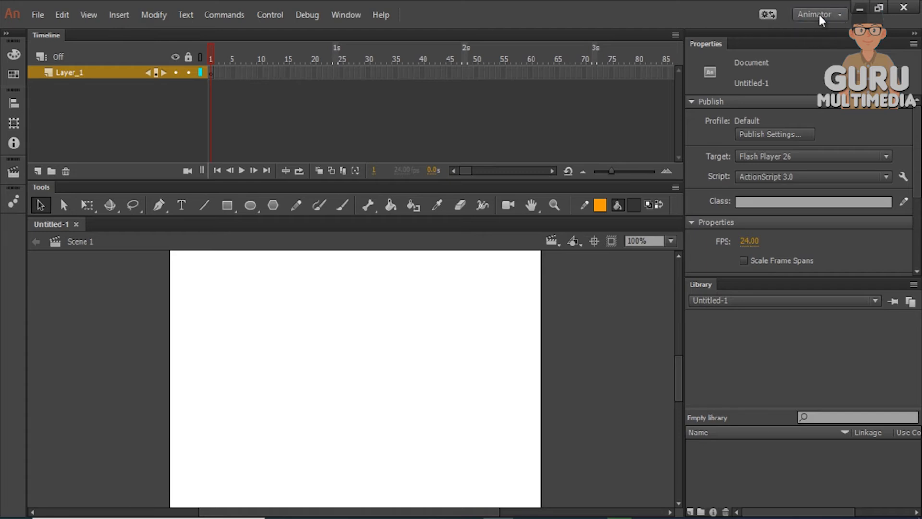
Step: Try out the Classic workspace layout, followed by the Designer layout
click(835, 19)
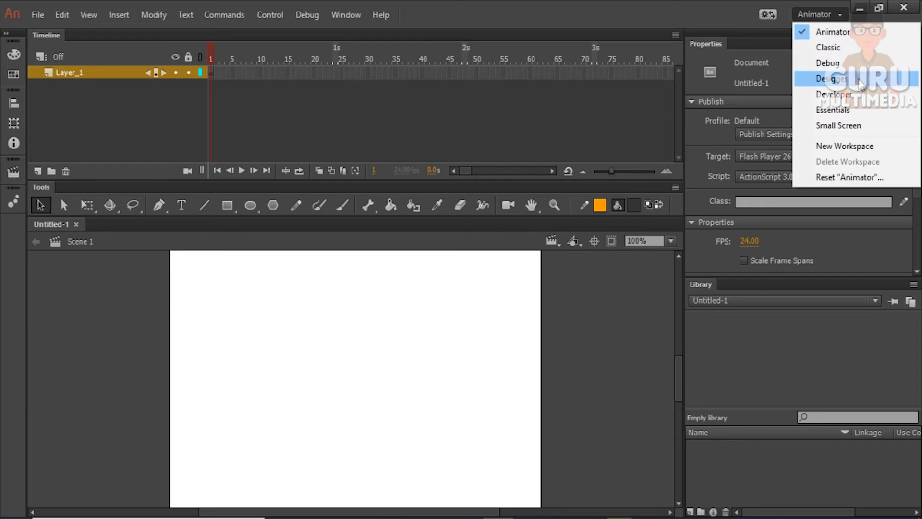
click(859, 47)
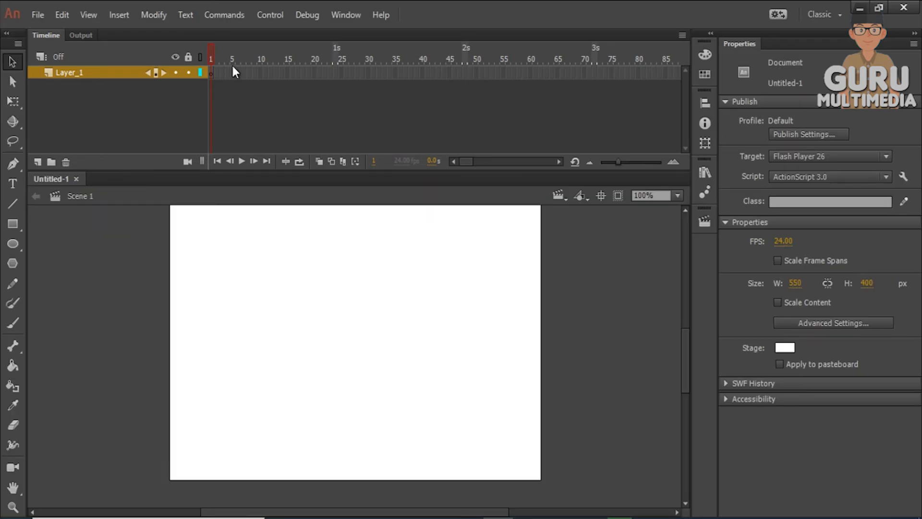
click(830, 17)
click(843, 85)
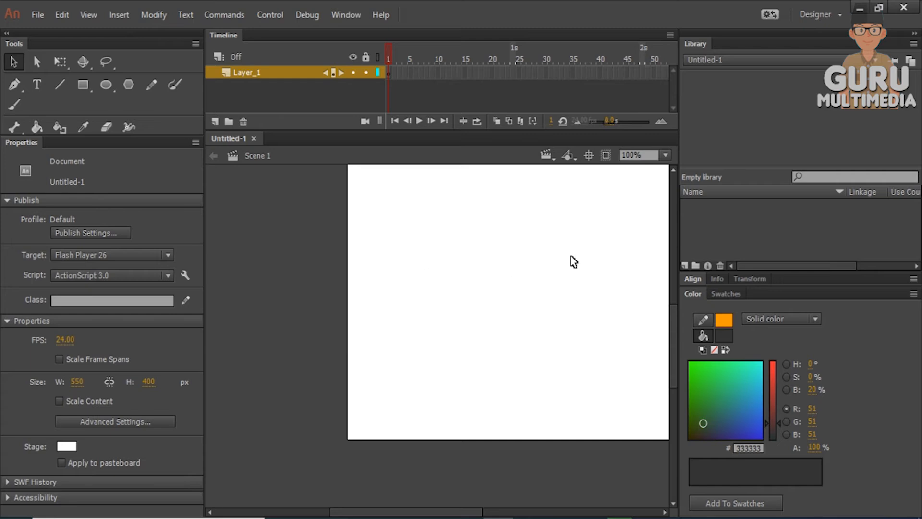
click(819, 14)
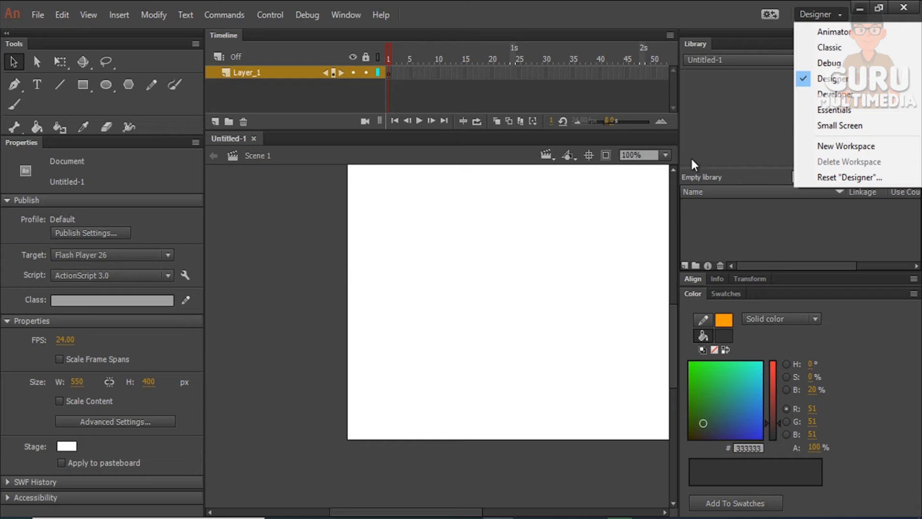
click(714, 132)
Step: Rearrange the Designer layout by floating the Library and Properties panels and docking the Tools panel below the Timeline
drag(695, 45, 696, 126)
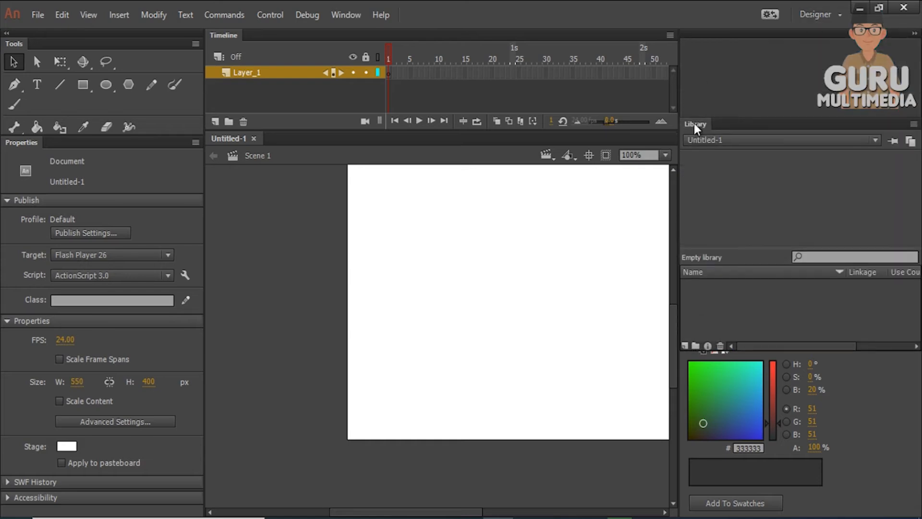
drag(19, 39, 276, 144)
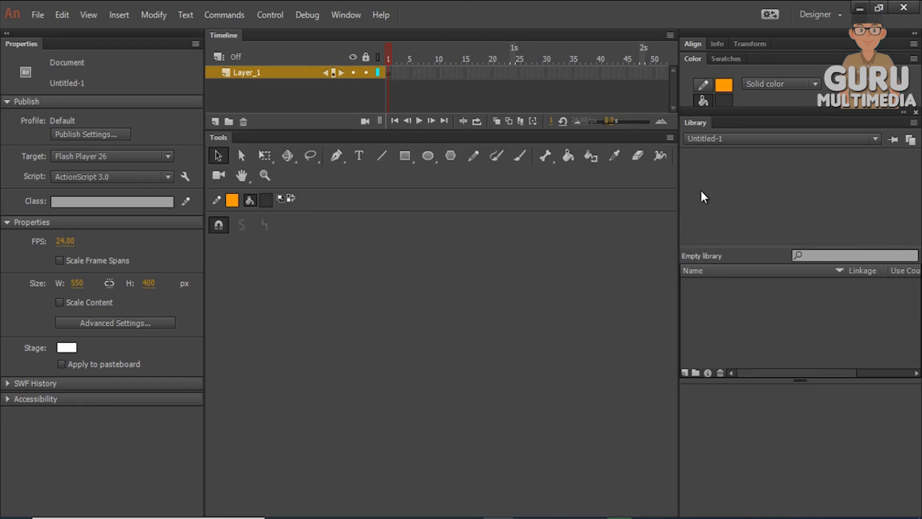
drag(700, 126, 377, 249)
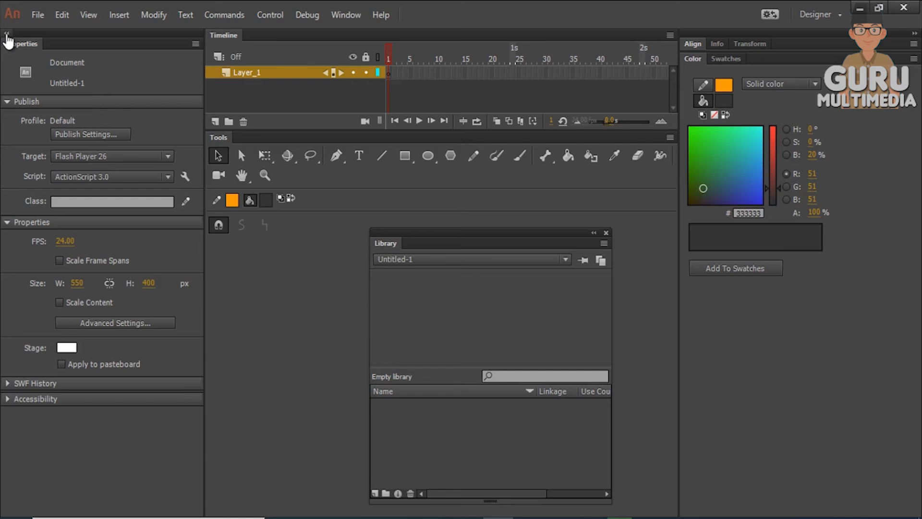
drag(22, 44, 159, 221)
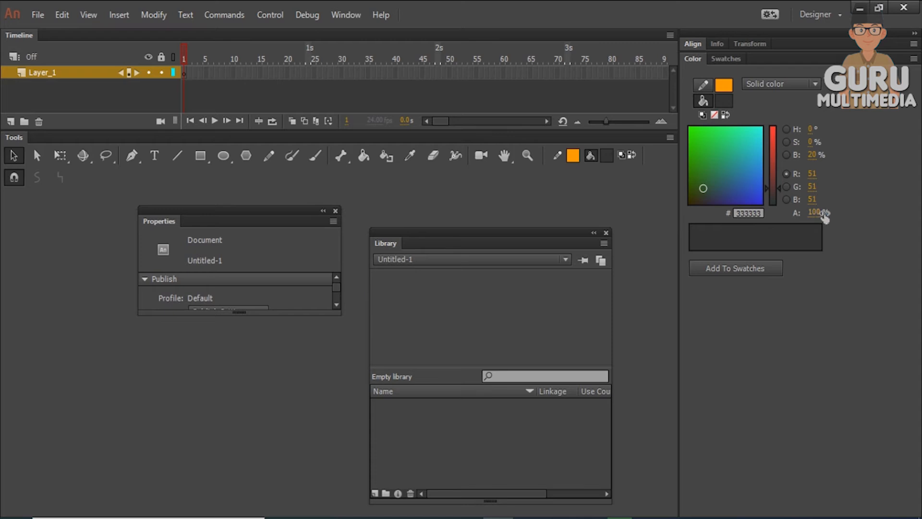
Step: Reset the Designer workspace to its original layout and switch back to the Animator workspace
click(822, 15)
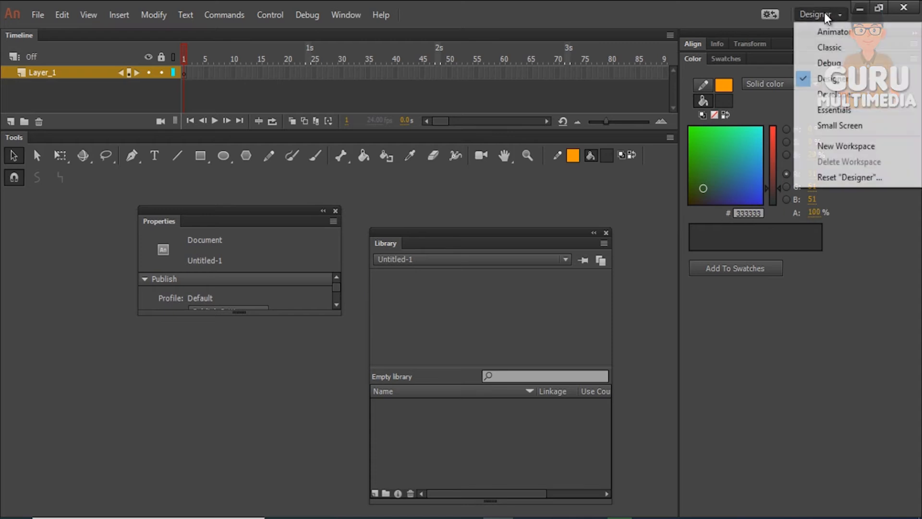
click(851, 178)
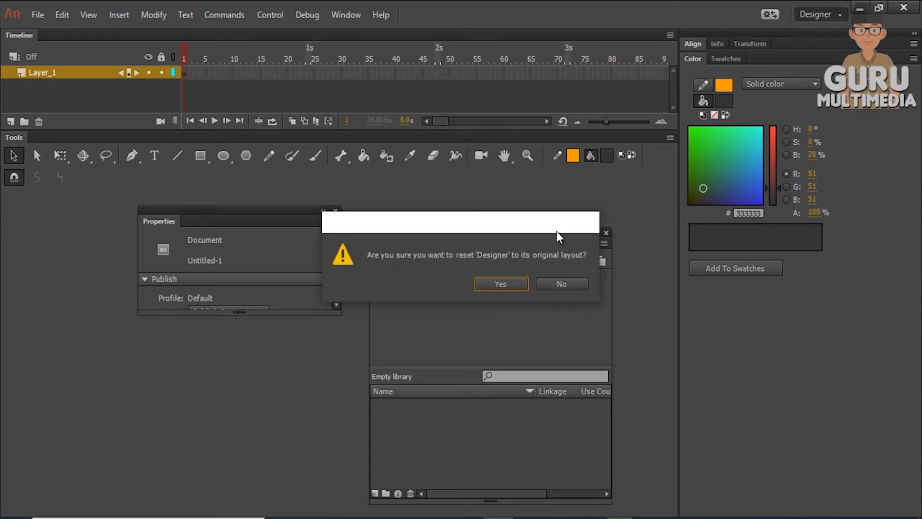
click(503, 288)
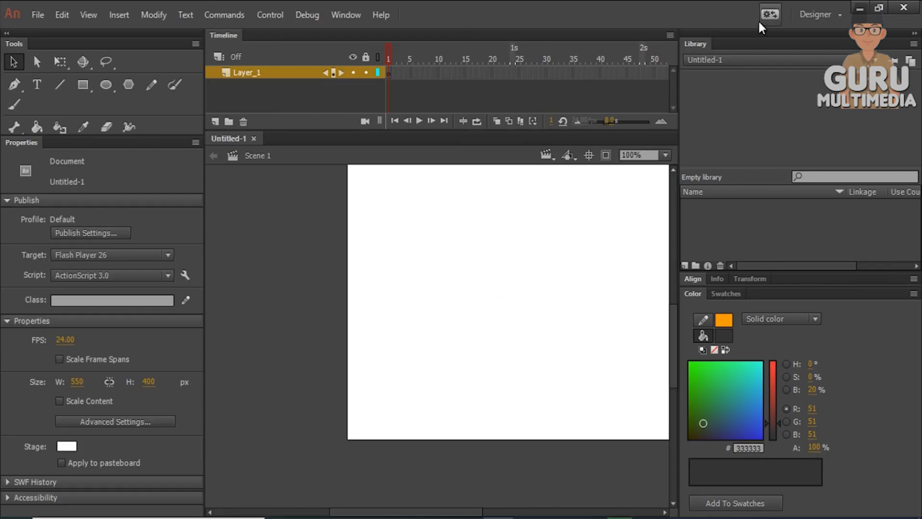
click(821, 15)
click(842, 37)
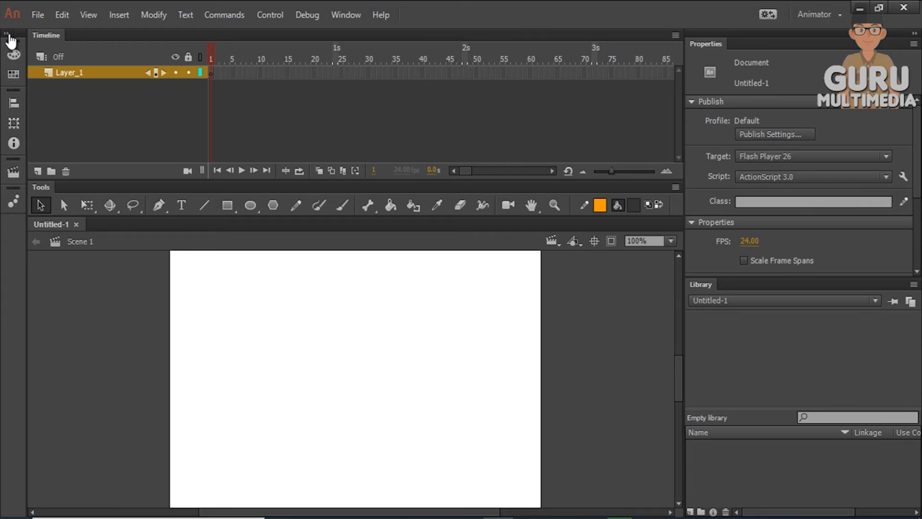
Step: Expand the collapsed Color, Align and Motion Presets panels, and centre the stage at the Show Frame zoom
click(7, 34)
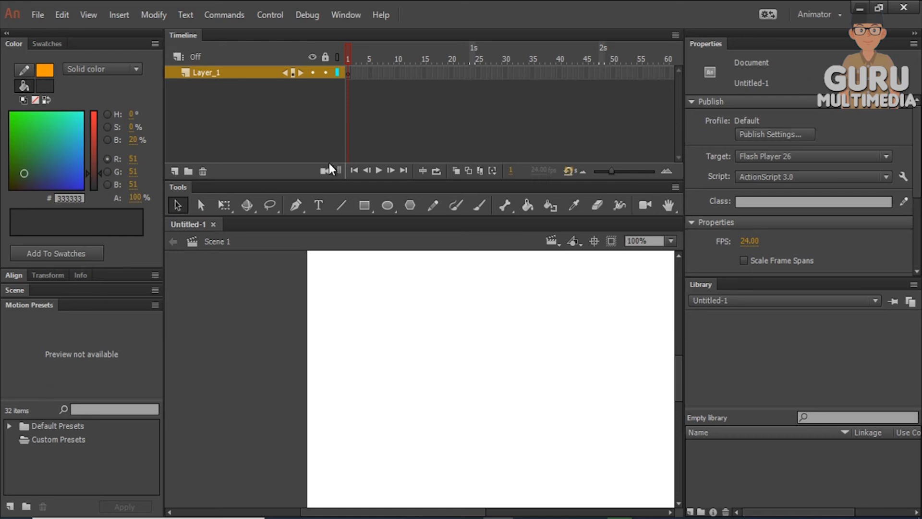
click(594, 242)
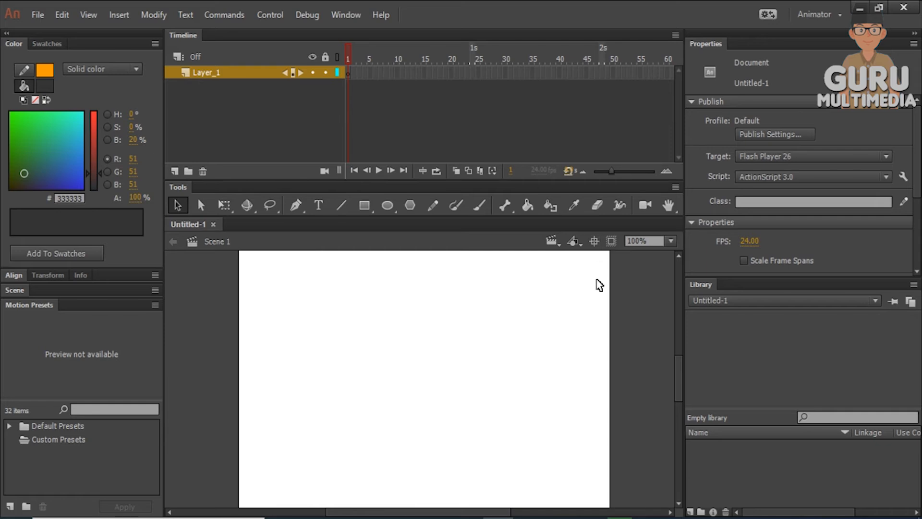
click(674, 239)
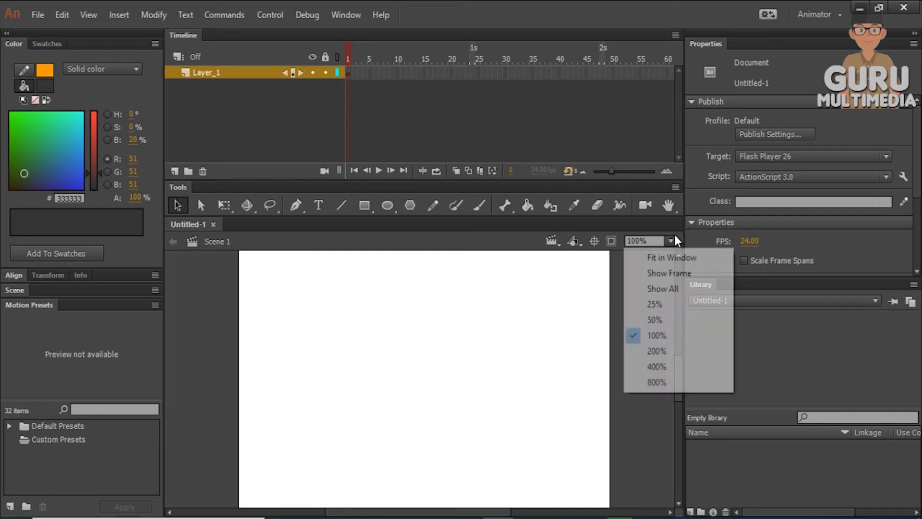
click(671, 274)
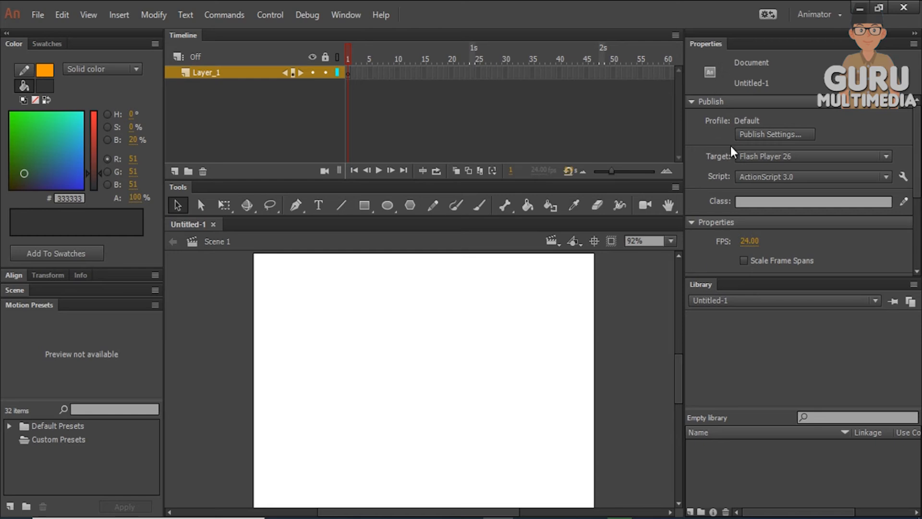
Step: Look over the Swatches and Color panels and the document's frame rate, size and stage colour properties
click(38, 44)
click(14, 46)
drag(920, 194, 918, 239)
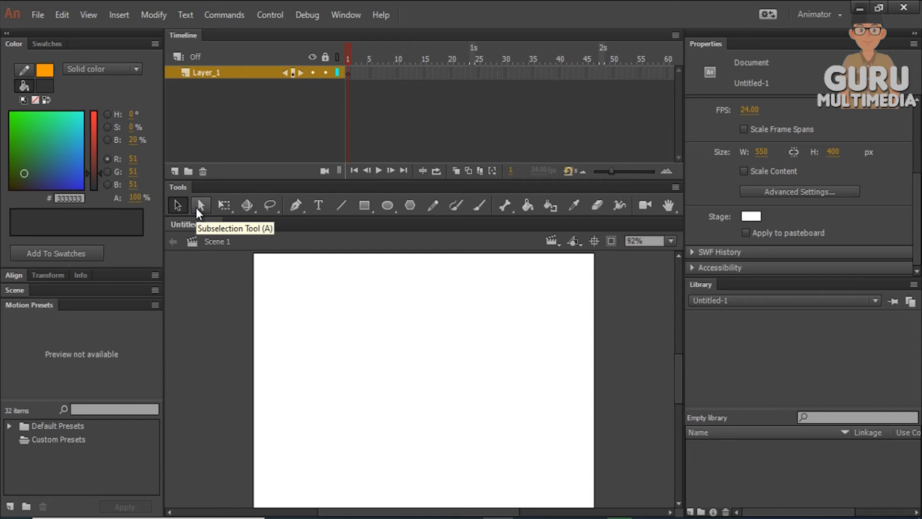
Step: Examine the selection, Free Transform, 3D Rotation, Lasso and Pen tools together with their grouped variants
click(225, 206)
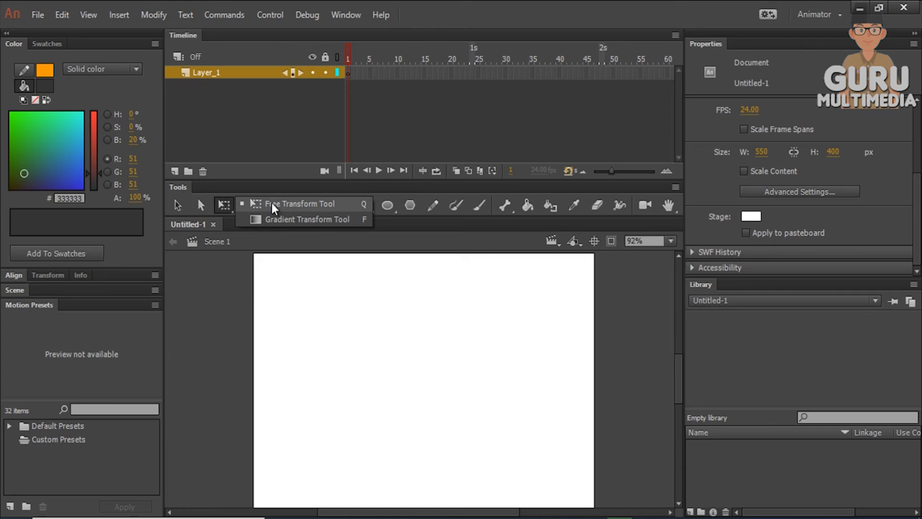
click(224, 205)
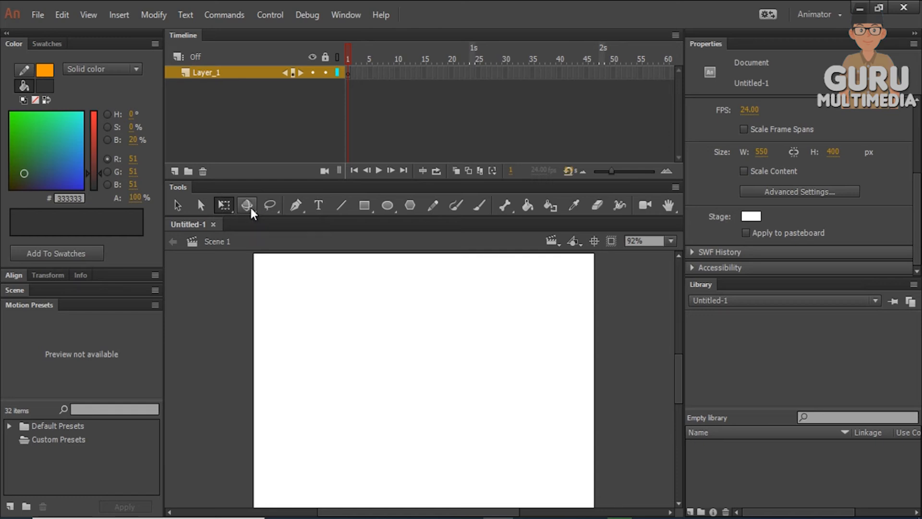
click(179, 206)
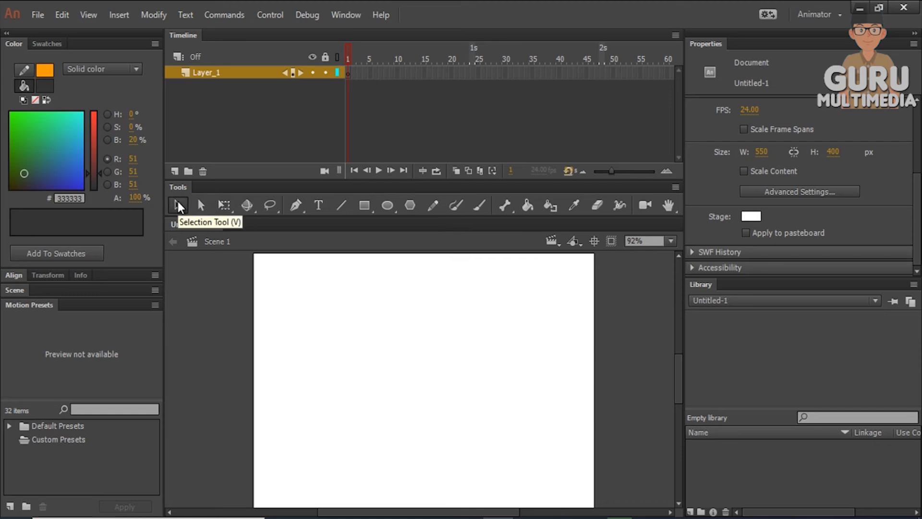
click(244, 205)
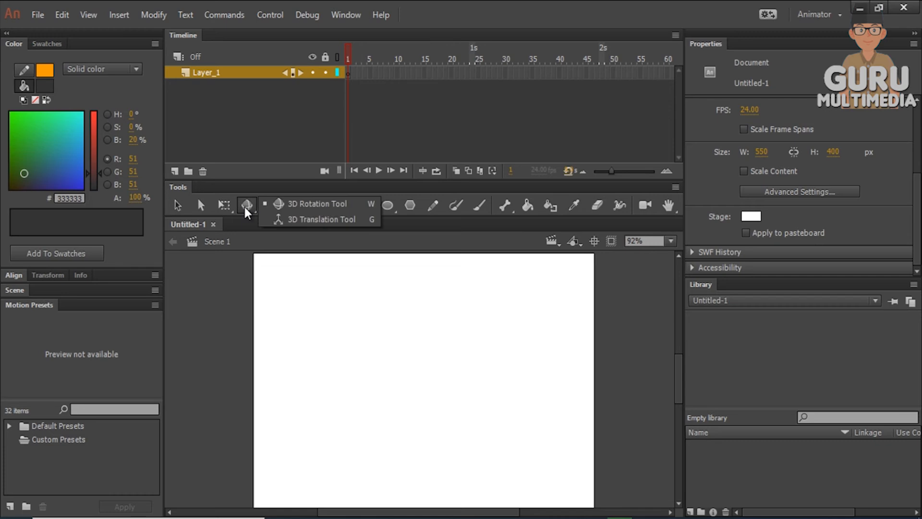
click(275, 202)
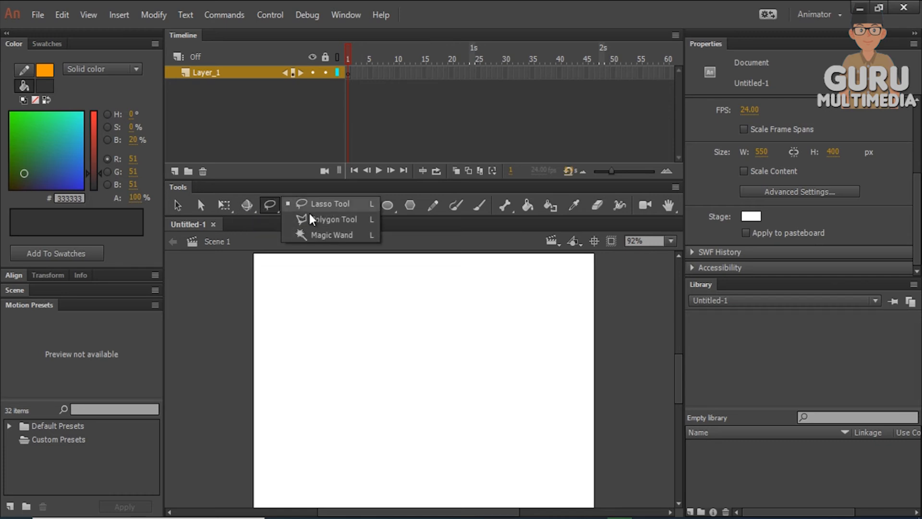
click(271, 206)
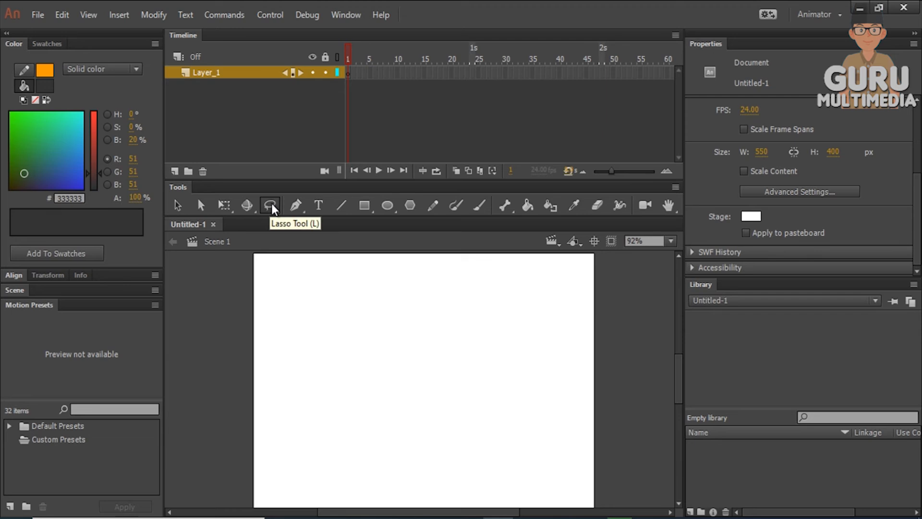
click(273, 208)
click(271, 207)
click(295, 208)
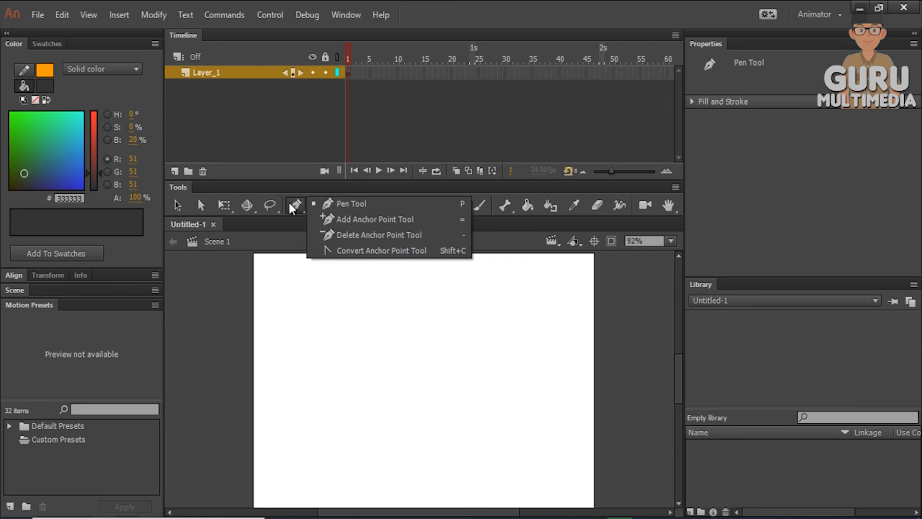
click(296, 205)
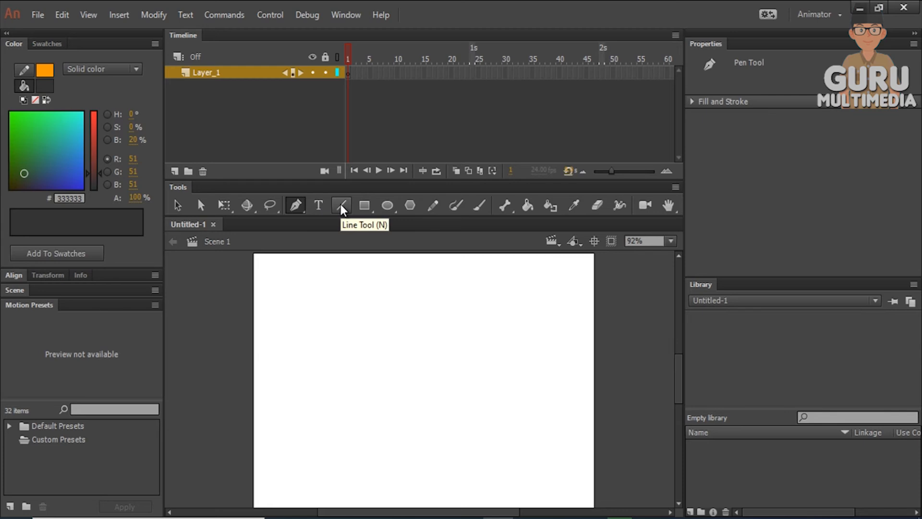
Step: Examine the Rectangle, Oval, PolyStar, Pencil, Paint Brush, Brush and Bone tools and their options
click(363, 203)
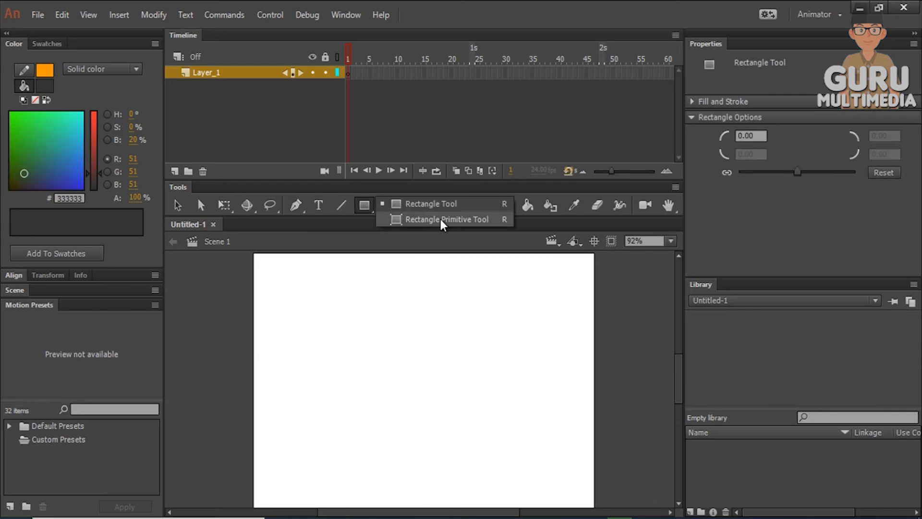
click(364, 205)
click(392, 206)
click(410, 206)
click(390, 206)
click(409, 205)
click(432, 206)
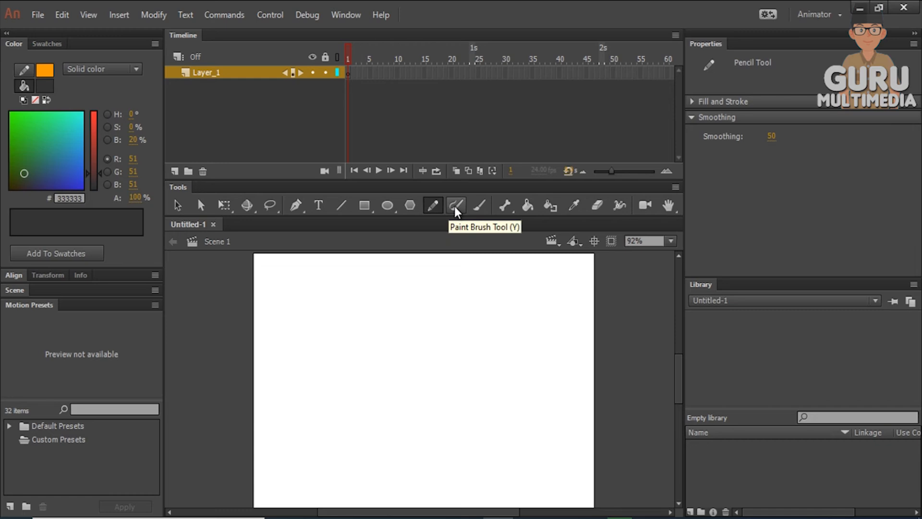
click(454, 206)
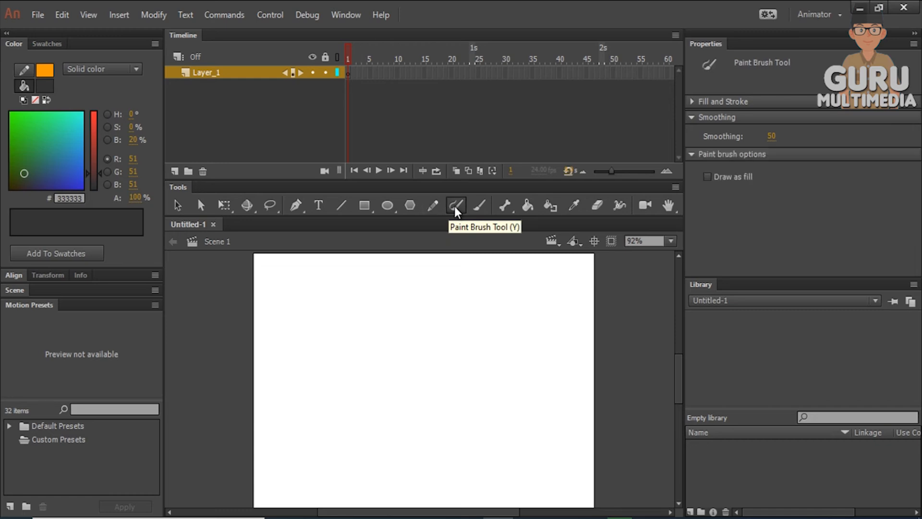
click(483, 206)
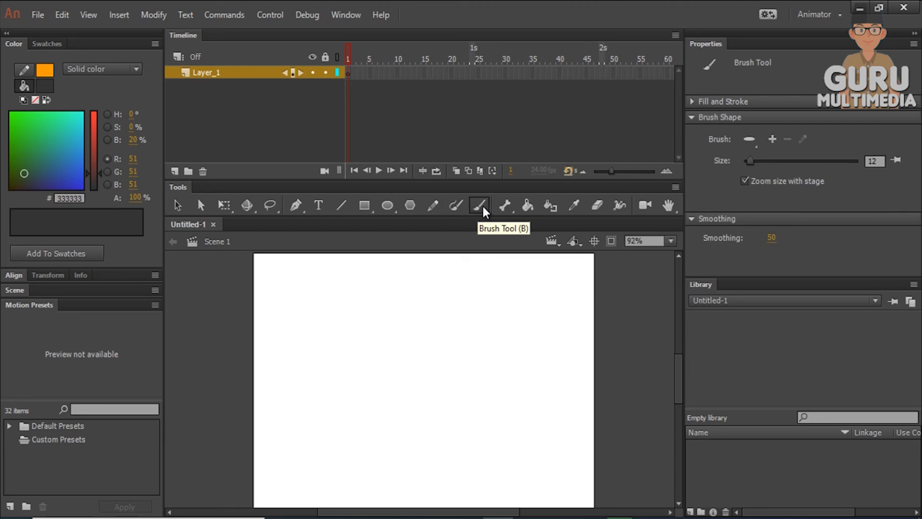
click(507, 204)
drag(506, 205, 556, 204)
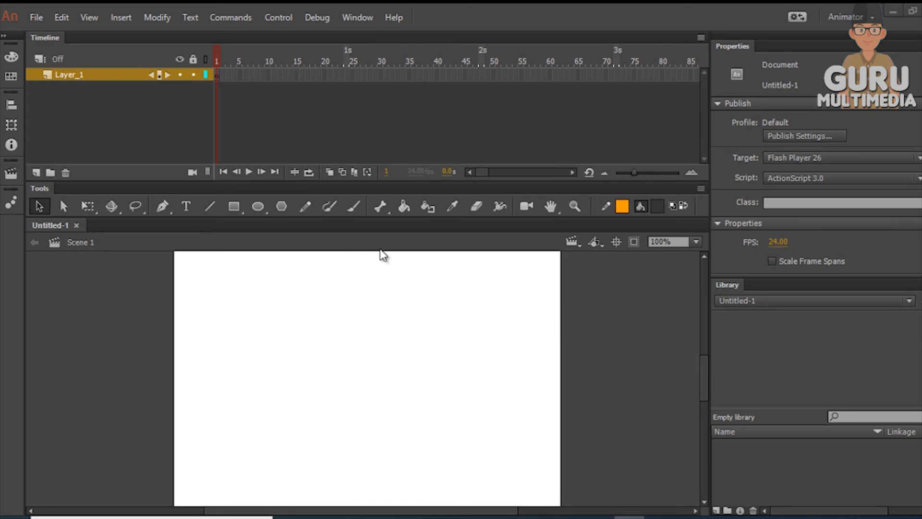
Step: Draw a dark grey rectangle with an orange outline in the left half of the stage and return to the Selection tool
click(235, 207)
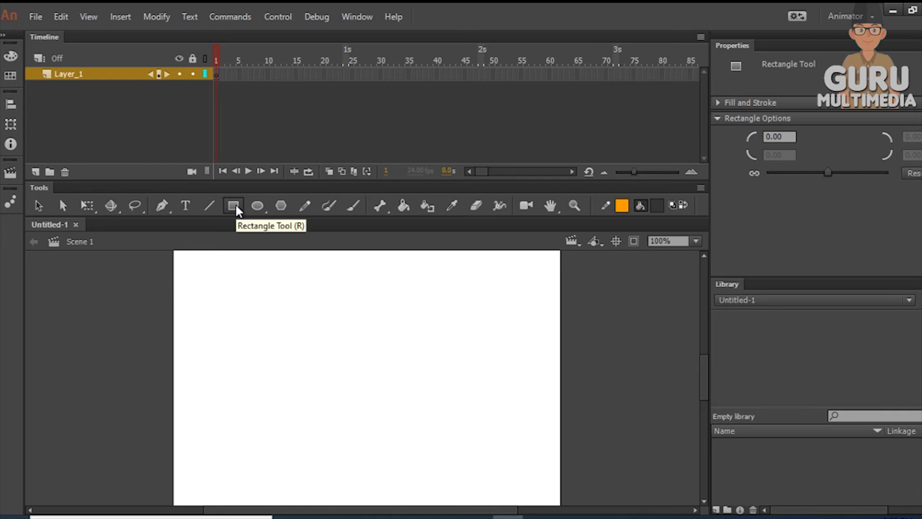
drag(237, 211, 277, 205)
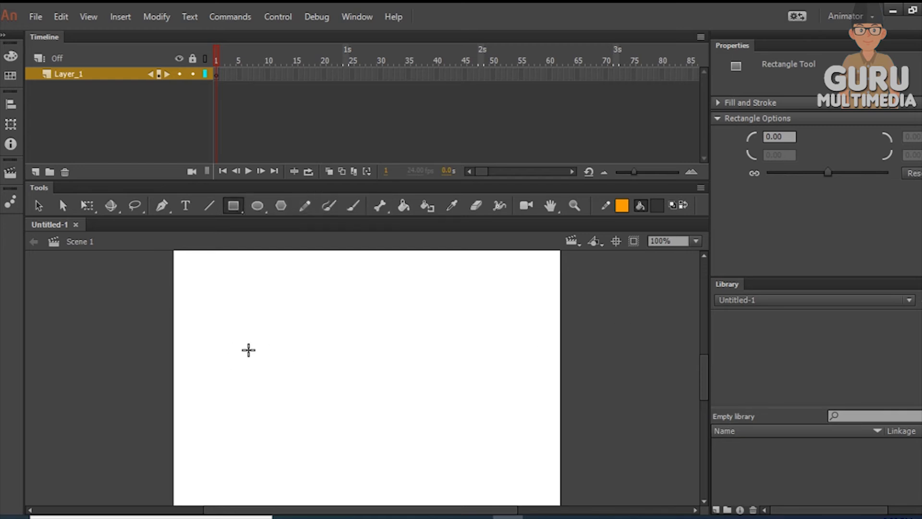
mouse_move(224, 320)
mouse_down()
mouse_move(290, 418)
mouse_move(318, 413)
mouse_move(313, 419)
mouse_up()
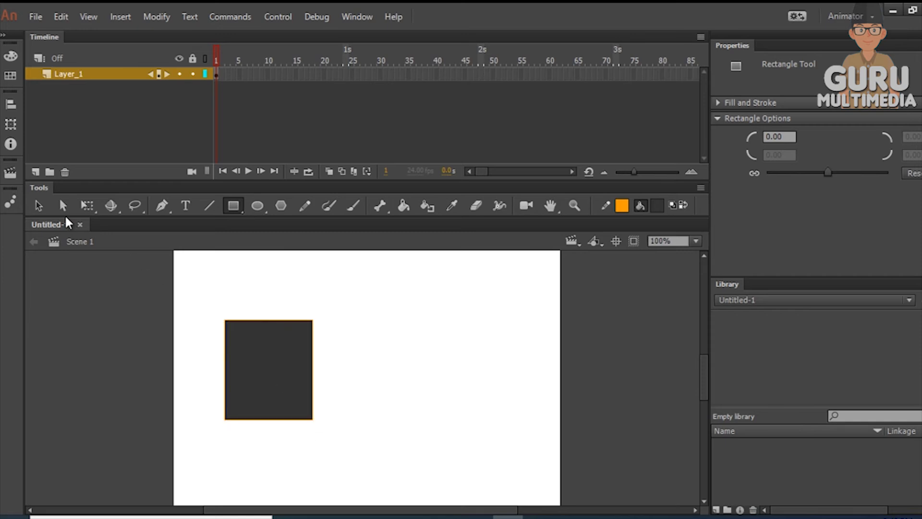
click(45, 202)
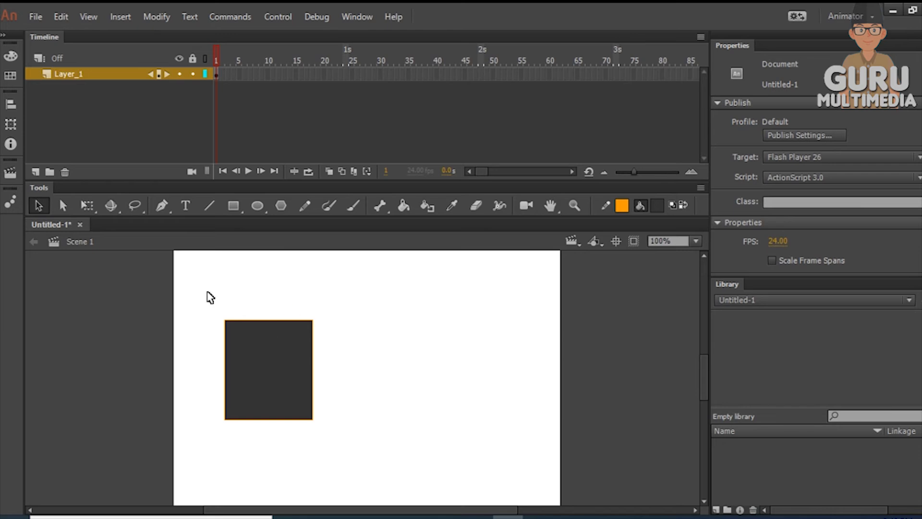
Step: Change the fill colour of the dark grey rectangle to red, keep its orange outline, and deselect it
mouse_move(211, 294)
mouse_down()
mouse_move(336, 457)
mouse_move(364, 449)
mouse_up()
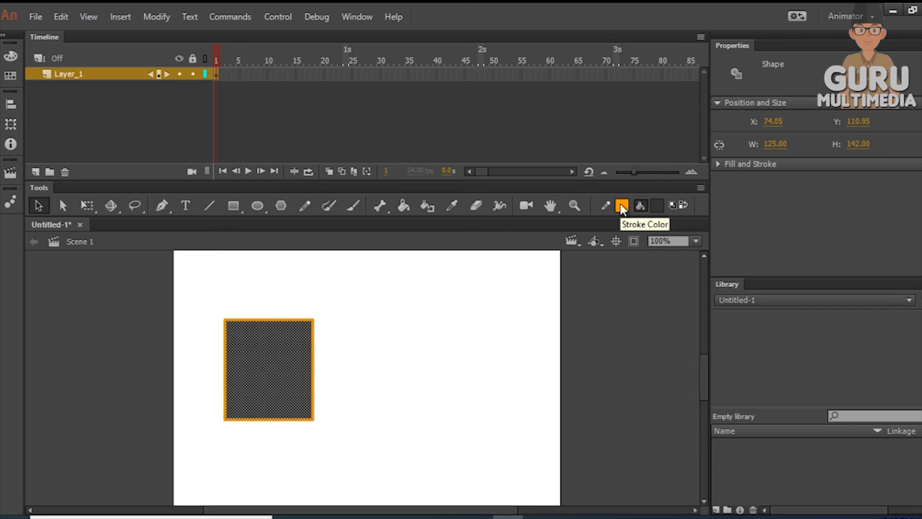
click(658, 208)
click(710, 310)
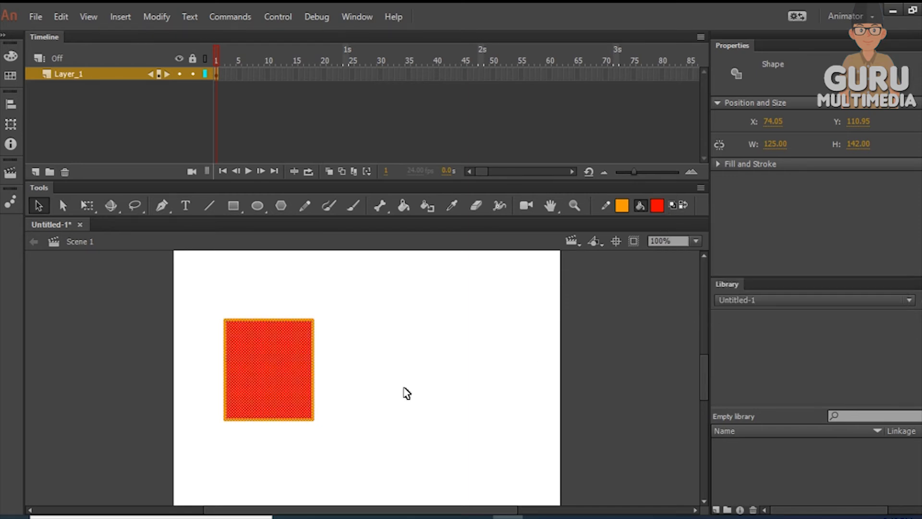
click(359, 358)
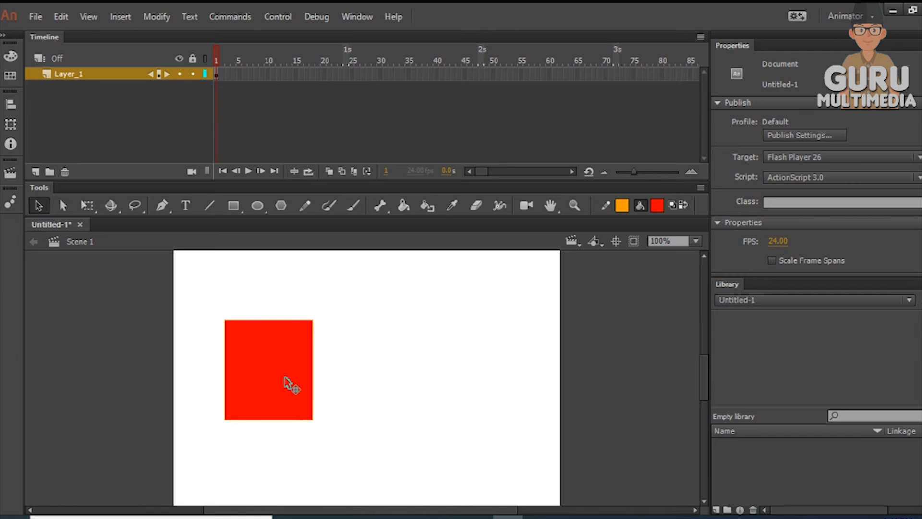
Step: Move only the rectangle's red fill out of its outline into the right half of the stage, and select each part separately
mouse_move(260, 370)
mouse_down()
mouse_move(420, 387)
mouse_move(431, 369)
mouse_up()
click(359, 405)
drag(201, 298, 367, 442)
drag(356, 308, 538, 441)
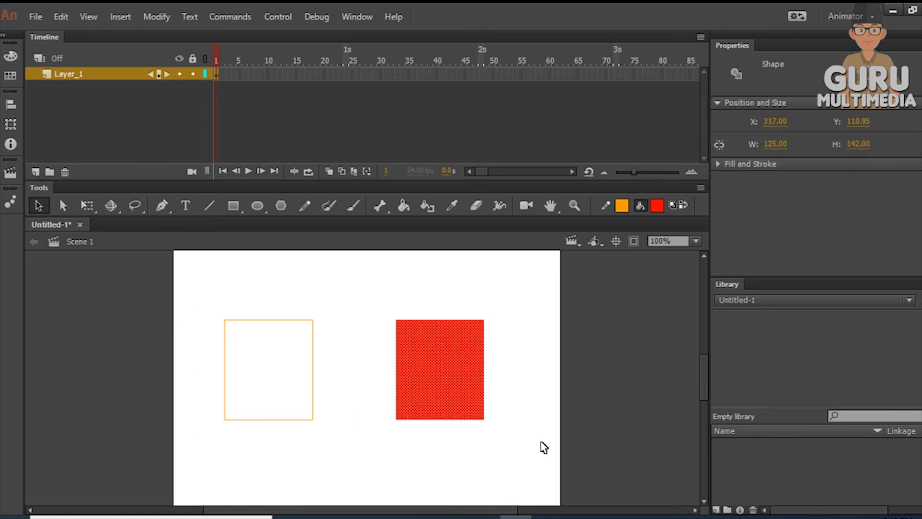
Step: Undo the fill's move so it sits inside its outline again, and clear the selection
key(ctrl+z)
click(337, 341)
key(ctrl+z)
key(ctrl+z)
key(ctrl+z)
key(ctrl+z)
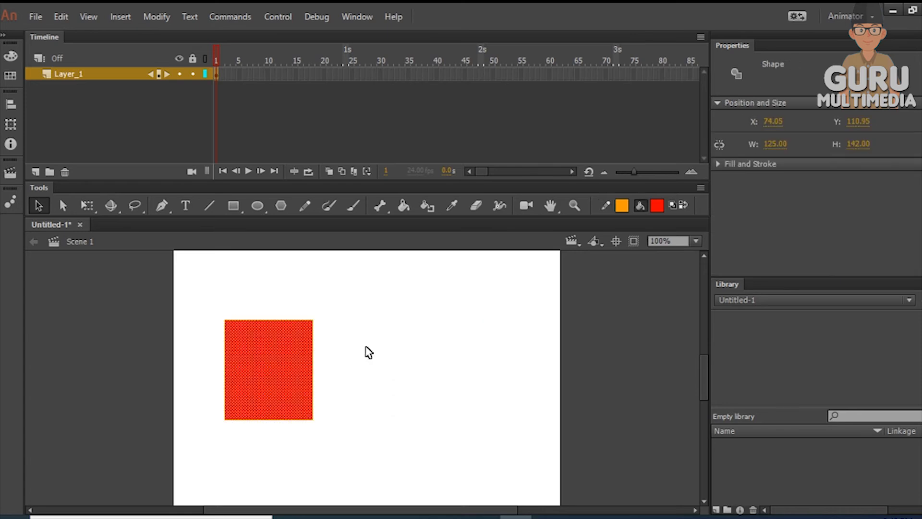
click(376, 362)
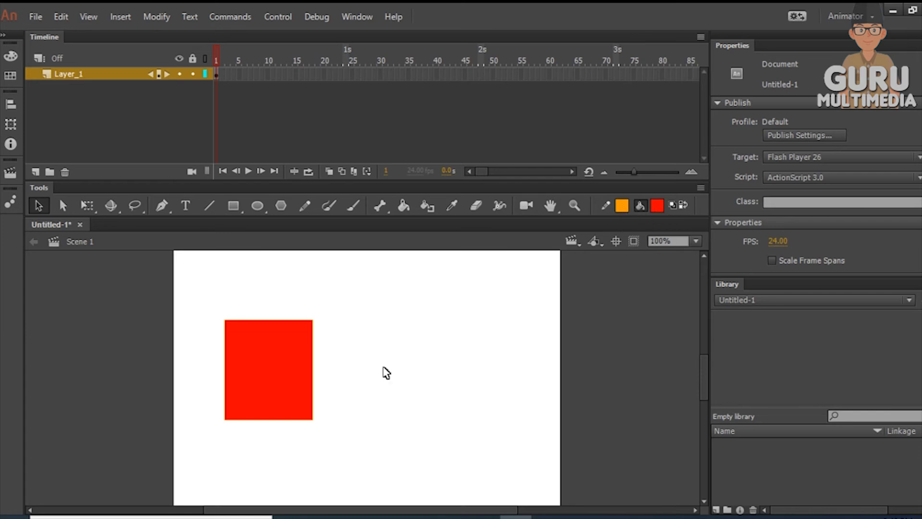
Step: Move the rectangle's fill and outline together to the right side of the stage and back to the left, and delete both
drag(195, 298, 356, 445)
drag(269, 382, 469, 379)
click(472, 451)
drag(391, 290, 564, 444)
drag(473, 387, 243, 386)
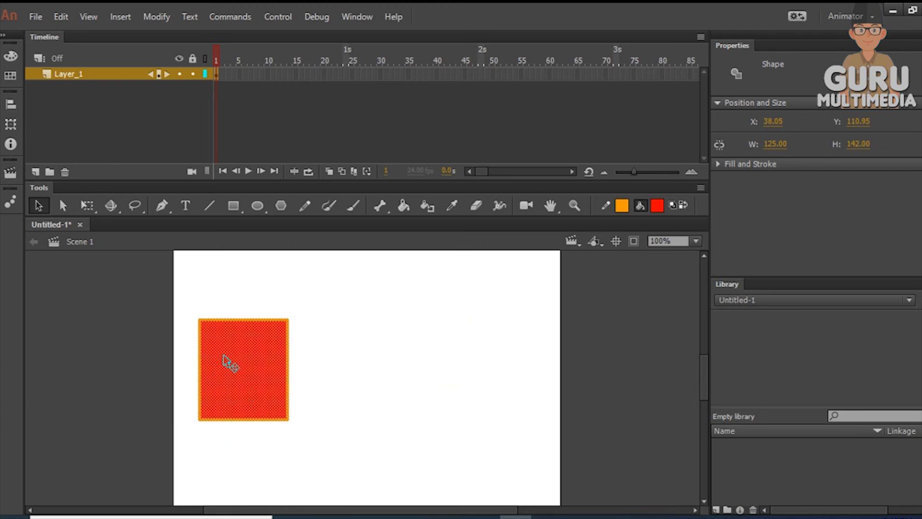
key(Delete)
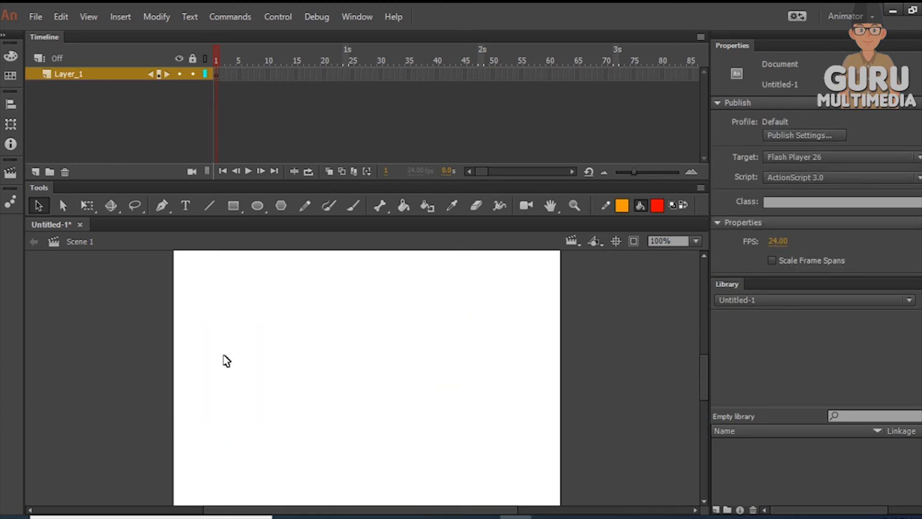
Step: Set the stroke colour to none and draw a red rectangle of about 94 × 125 in the left half of the stage
click(623, 205)
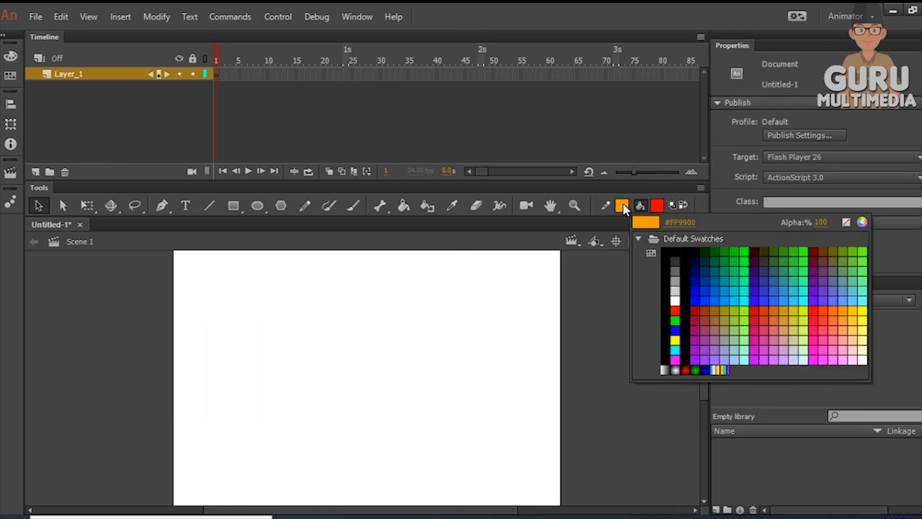
click(846, 222)
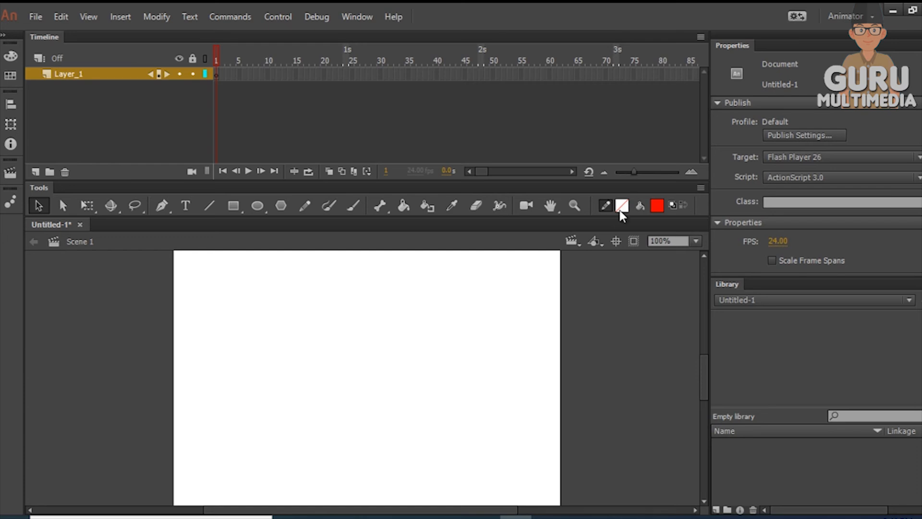
click(235, 207)
drag(212, 326, 278, 413)
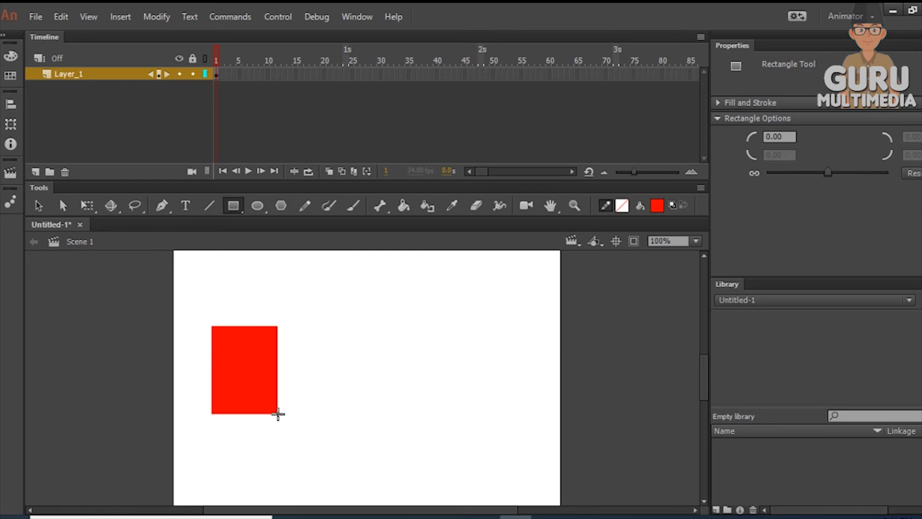
Step: Move the outline-free red rectangle to the middle of the stage with the Selection tool and deselect it
click(39, 202)
mouse_move(245, 379)
mouse_down()
mouse_move(409, 425)
mouse_move(243, 397)
mouse_up()
drag(270, 392, 255, 379)
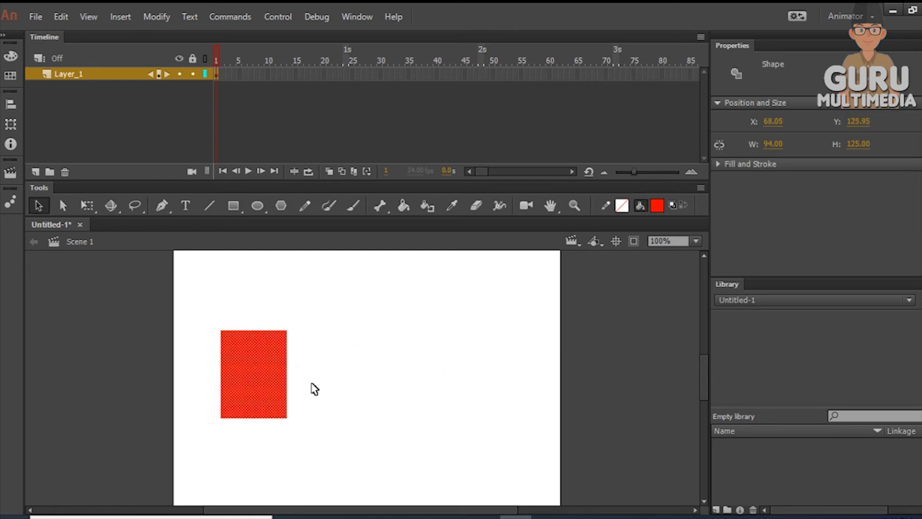
click(343, 384)
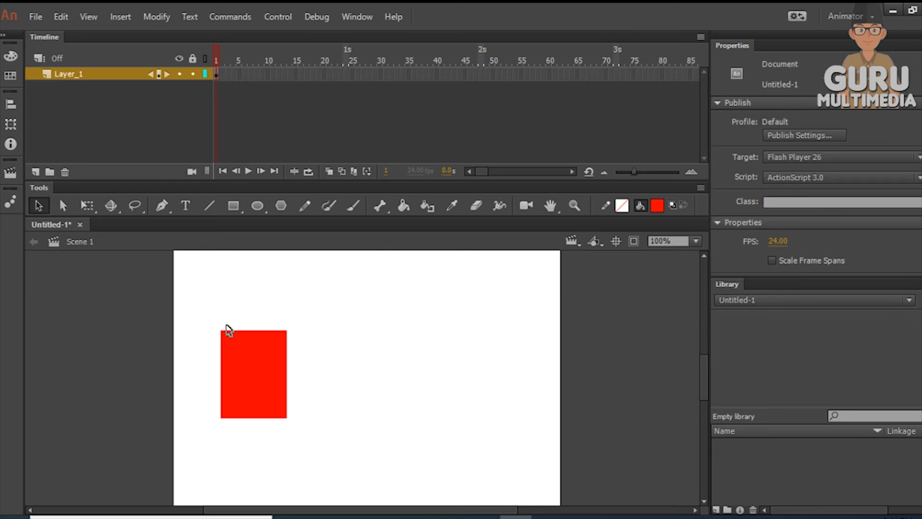
click(278, 381)
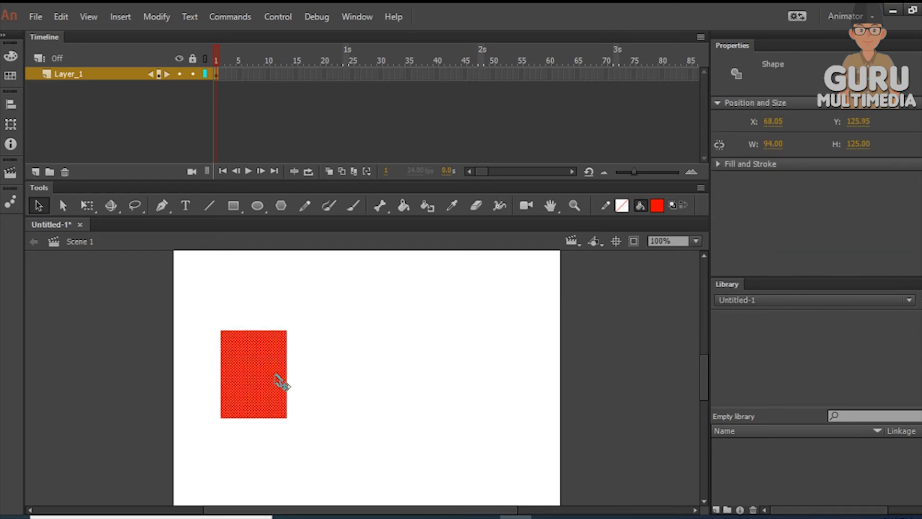
click(314, 370)
drag(284, 381, 386, 383)
click(403, 374)
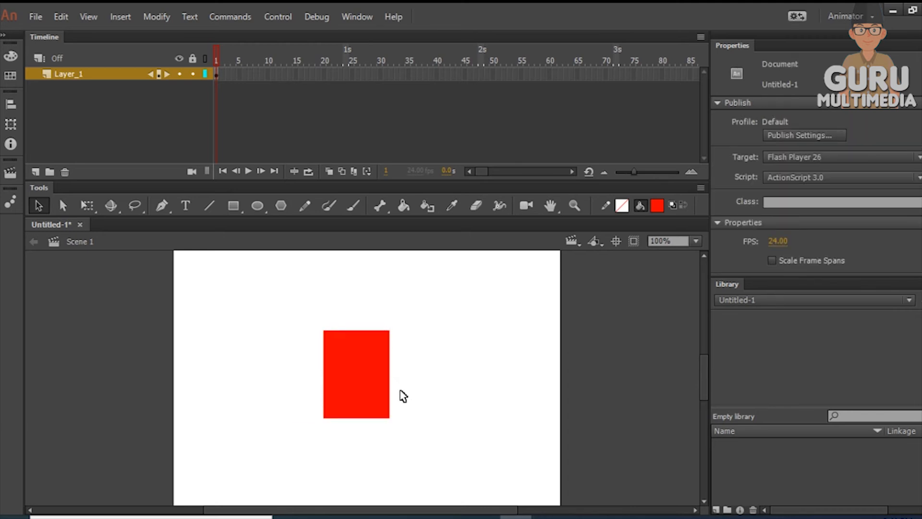
Step: Delete the upper part of the red rectangle and enlarge the remainder to about 238 × 97 with Free Transform
drag(282, 301, 429, 384)
key(Delete)
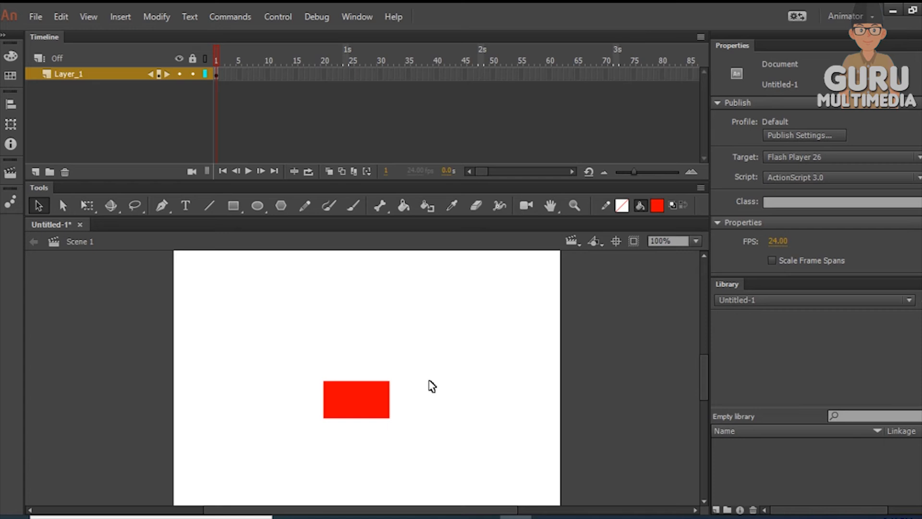
click(364, 391)
click(87, 207)
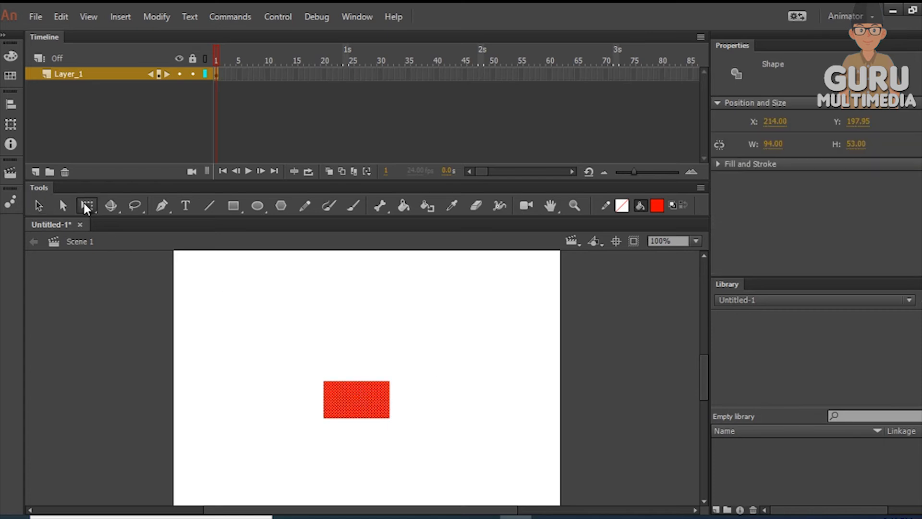
drag(395, 379, 441, 365)
drag(406, 412, 410, 396)
click(40, 207)
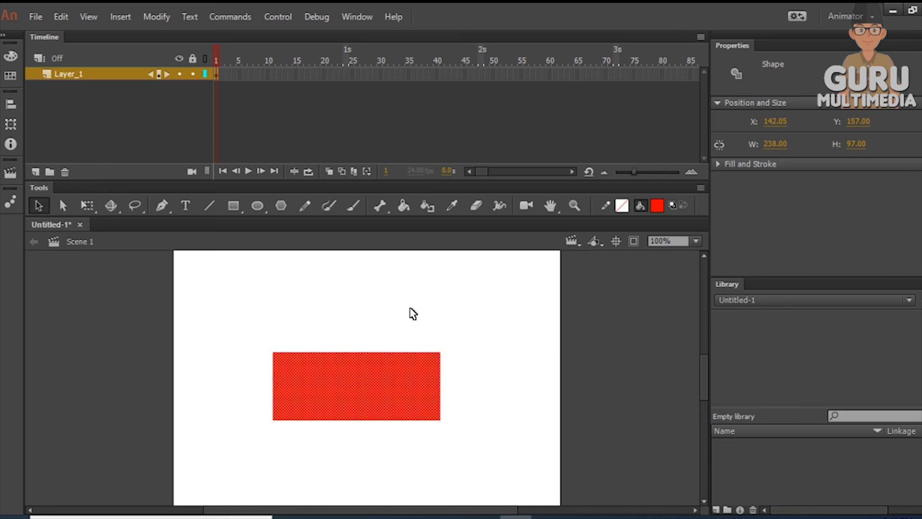
Step: Reshape the red rectangle into a car silhouette with hood, roof and raised rear by pulling its corners and adding corner points on its upper edge
click(442, 356)
drag(440, 353, 440, 389)
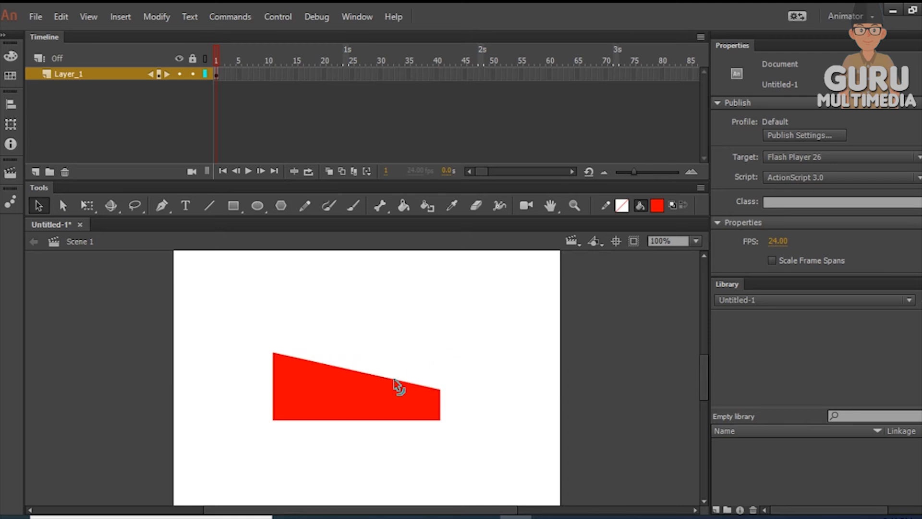
drag(392, 378, 419, 362)
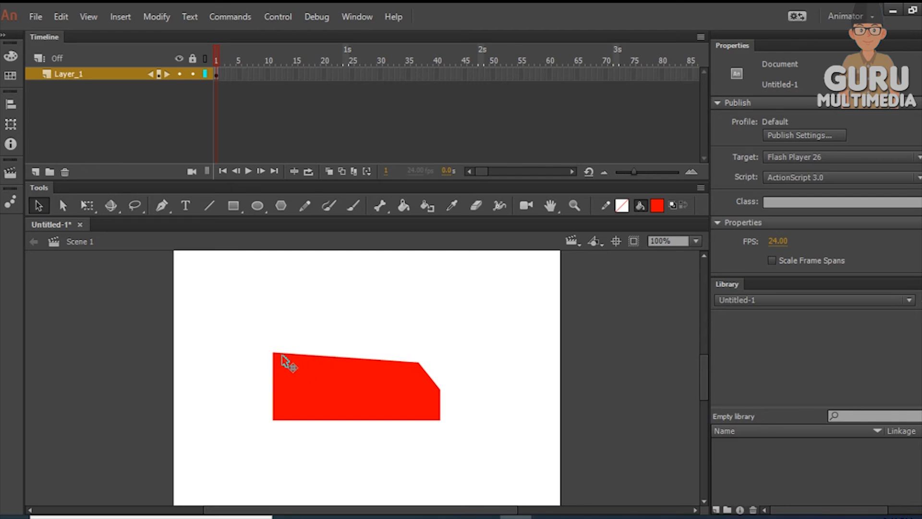
drag(273, 354, 273, 398)
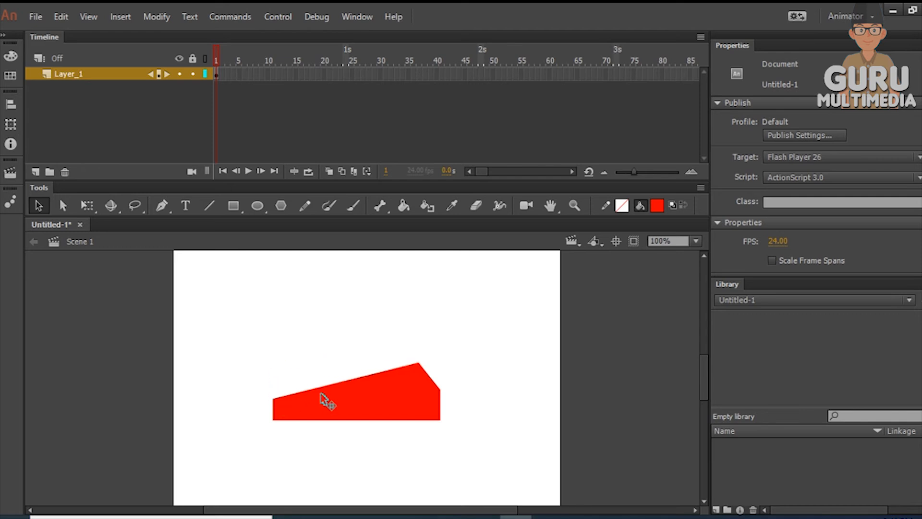
drag(339, 382, 323, 372)
drag(420, 363, 410, 388)
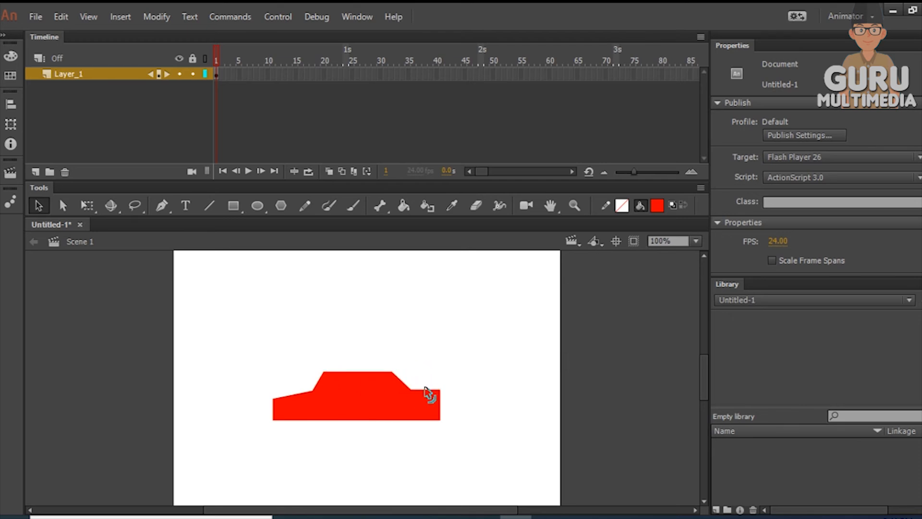
drag(441, 388, 440, 383)
Step: Delete the red car shape and draw a red oval of about 147 × 182 in the left half of the stage
drag(354, 418, 354, 441)
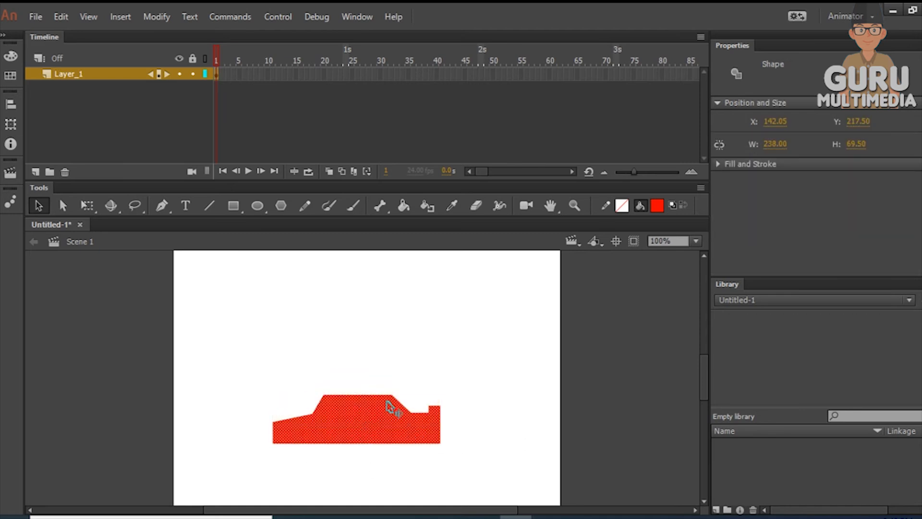
key(Delete)
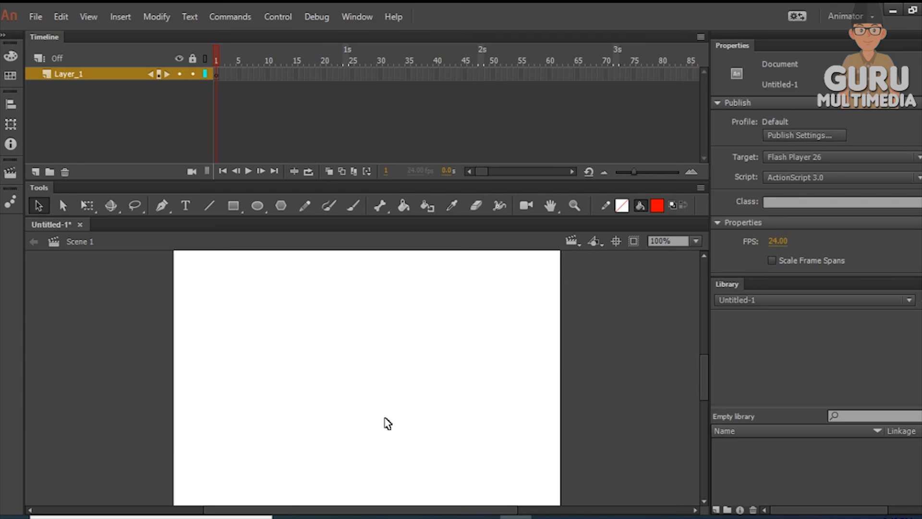
click(259, 210)
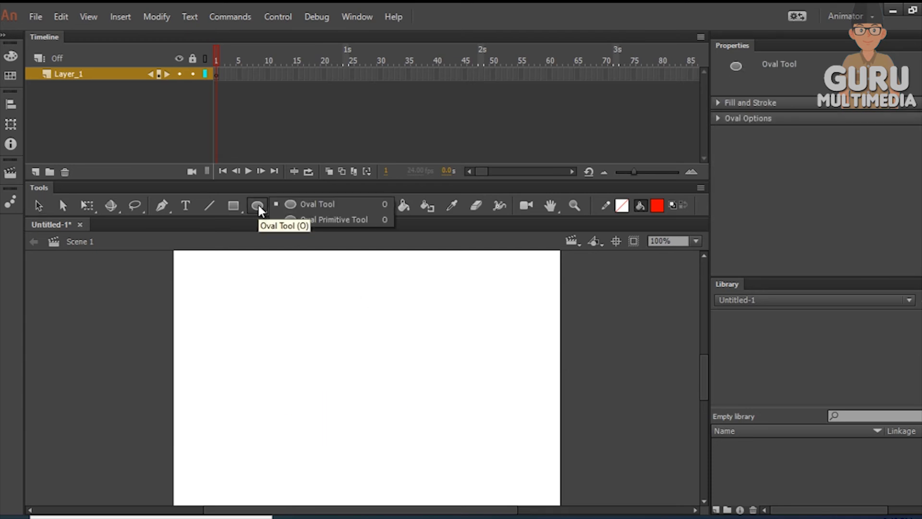
click(320, 204)
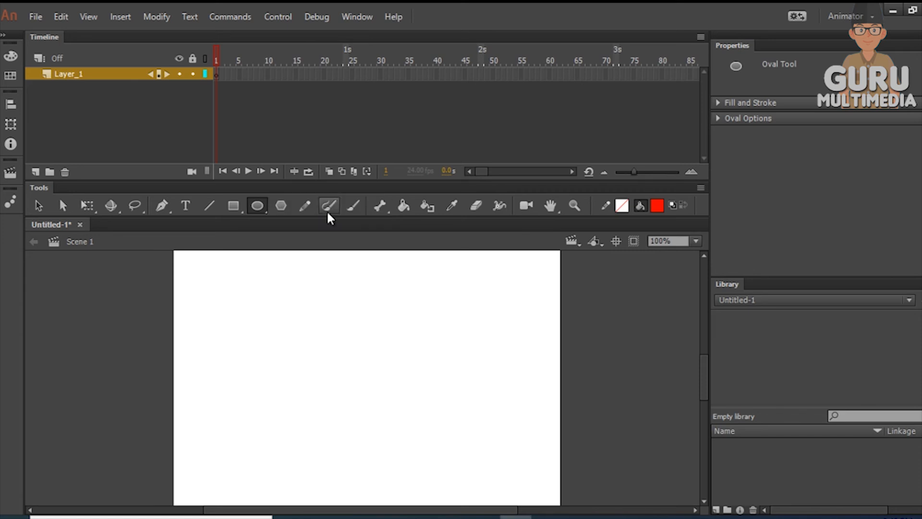
drag(255, 355, 349, 478)
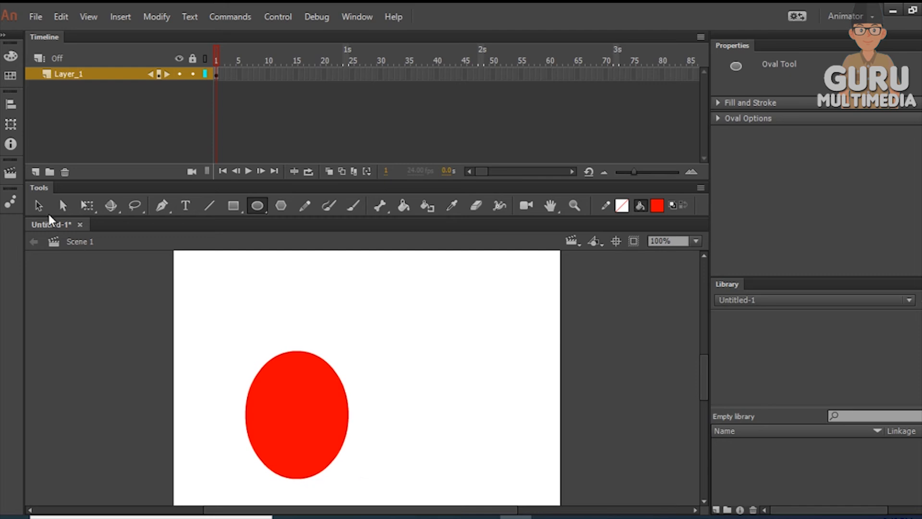
Step: Move the oval to the middle of the stage and fill it with the white-to-black radial gradient swatch
click(39, 205)
drag(319, 422, 393, 390)
click(488, 409)
click(390, 395)
click(657, 205)
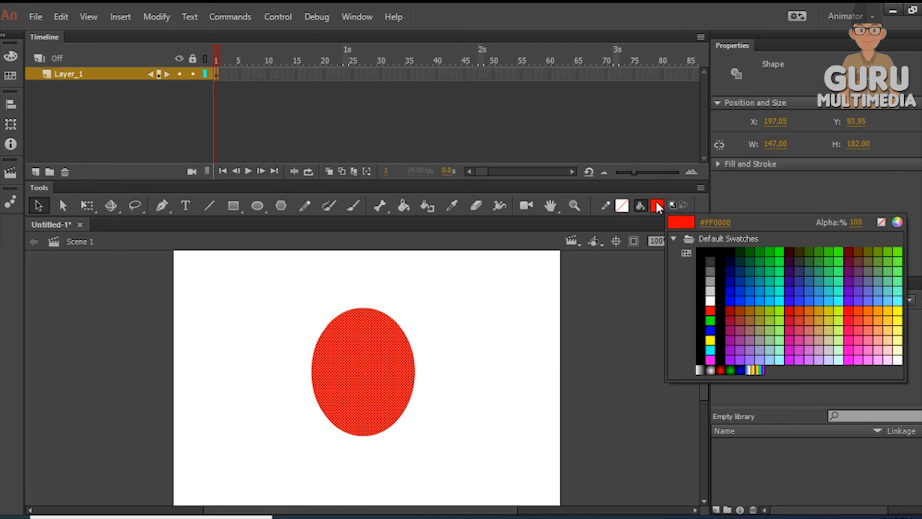
click(712, 370)
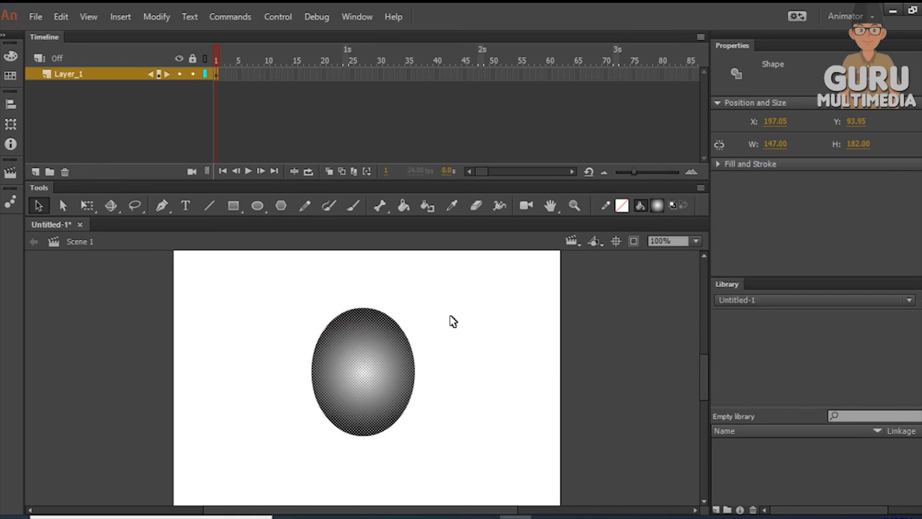
Step: Recolour the oval's radial gradient with orange at the outer end and yellow FFCC00 at the centre
click(7, 58)
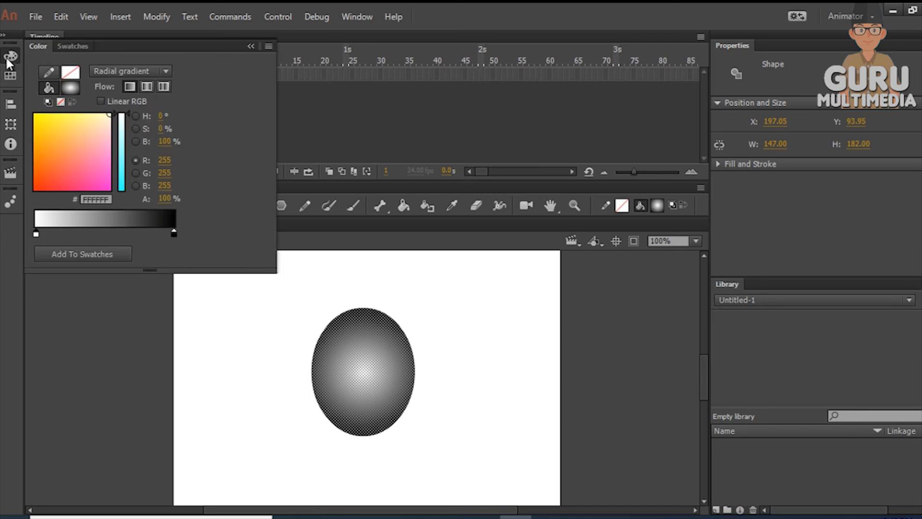
double_click(174, 232)
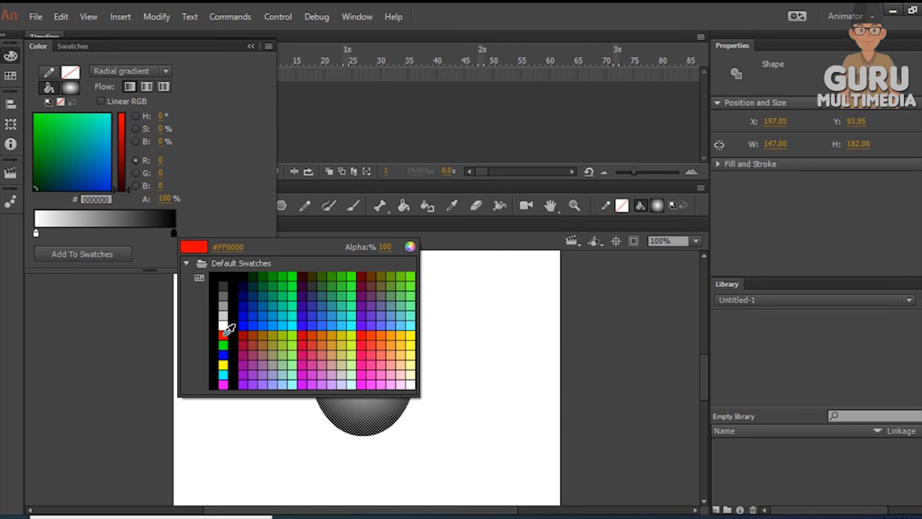
click(390, 332)
double_click(36, 234)
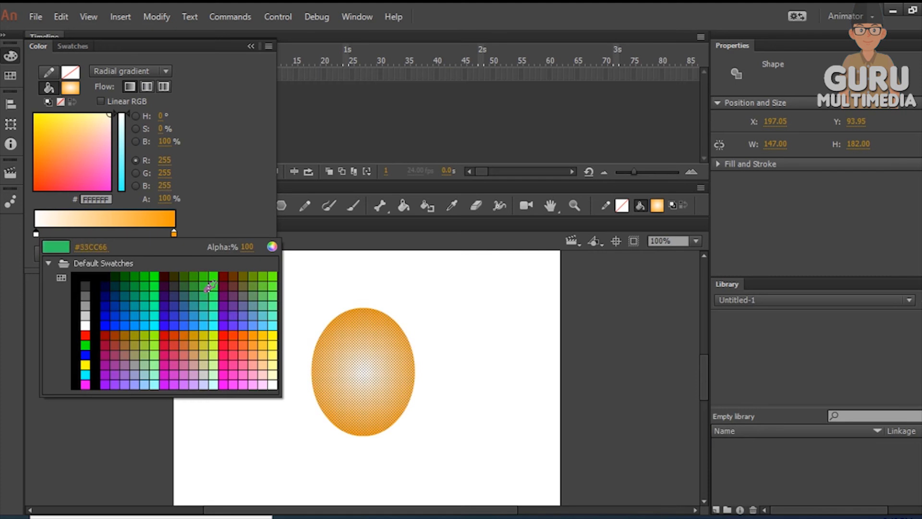
click(266, 331)
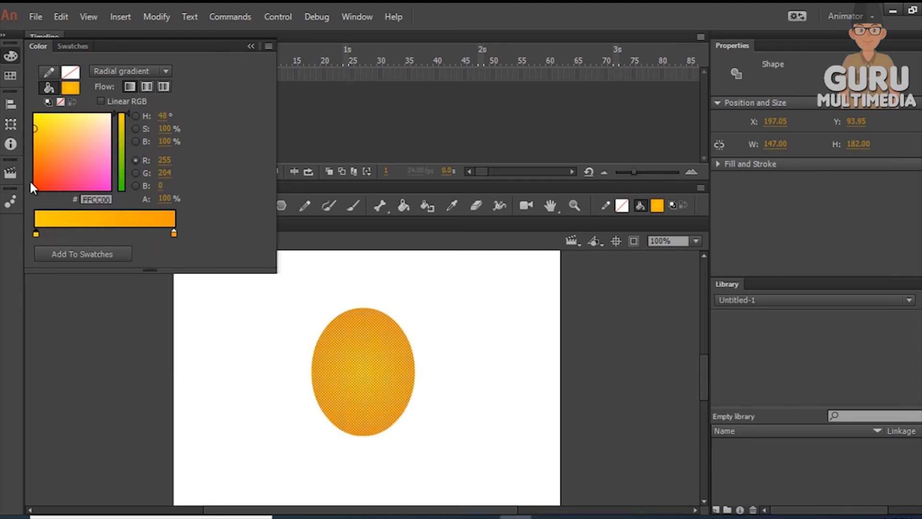
click(8, 61)
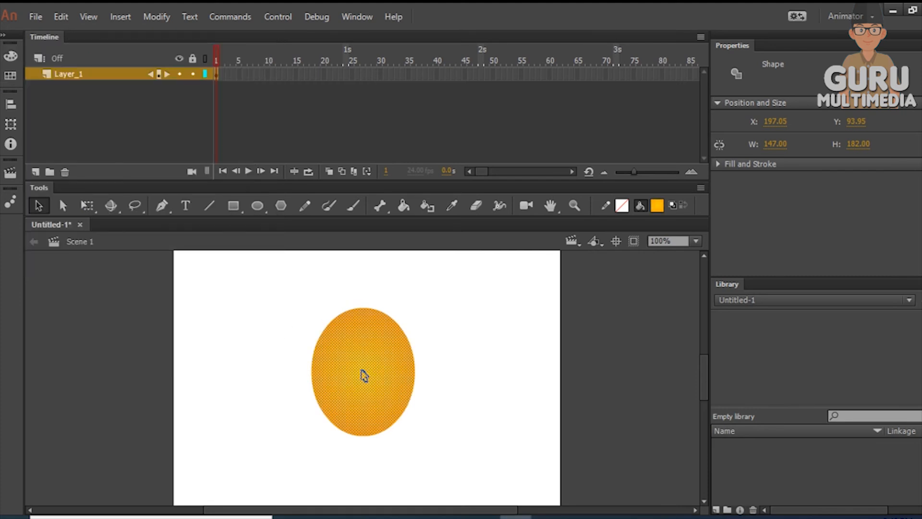
Step: Use the Gradient Transform tool to move the oval's radial gradient centre to its upper left and shrink the gradient radius
click(85, 202)
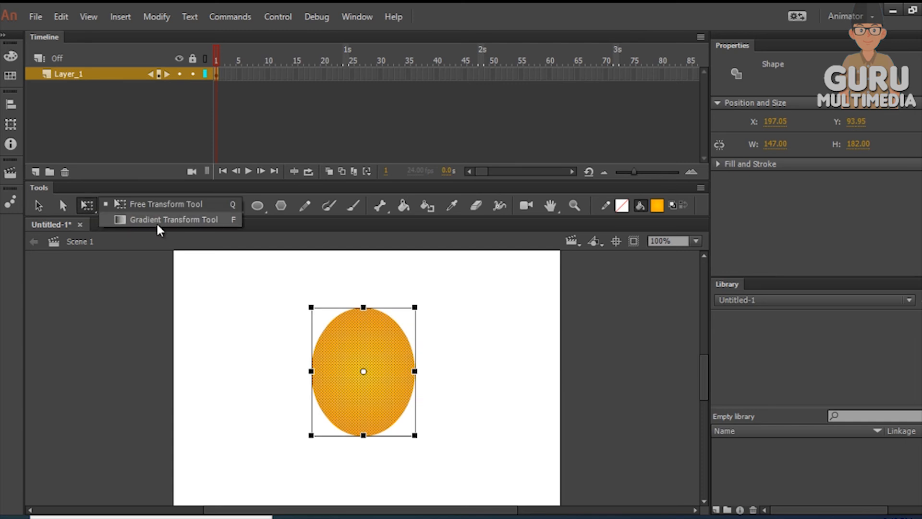
click(172, 219)
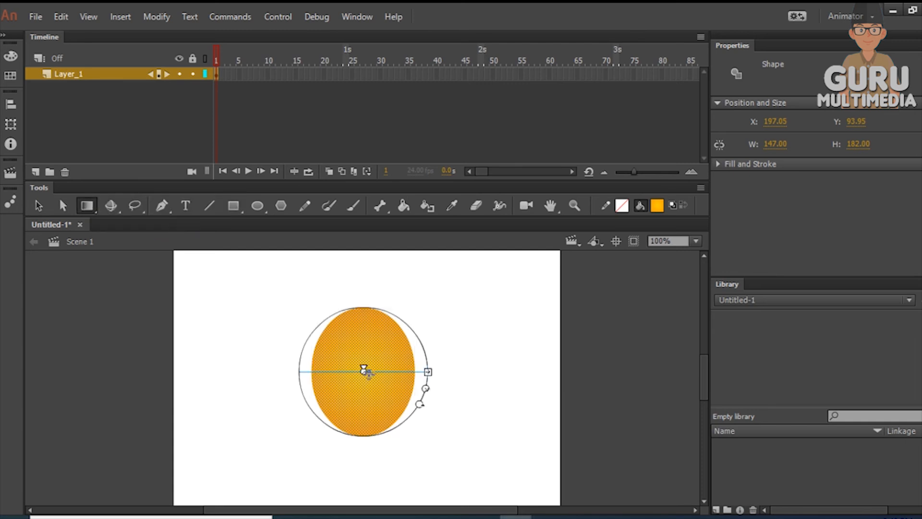
drag(363, 372, 339, 333)
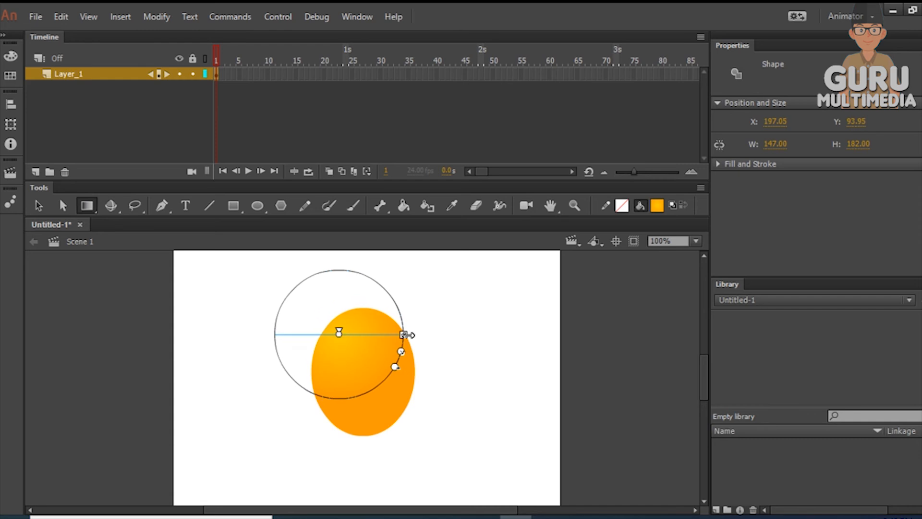
drag(405, 334, 374, 321)
click(38, 206)
click(456, 364)
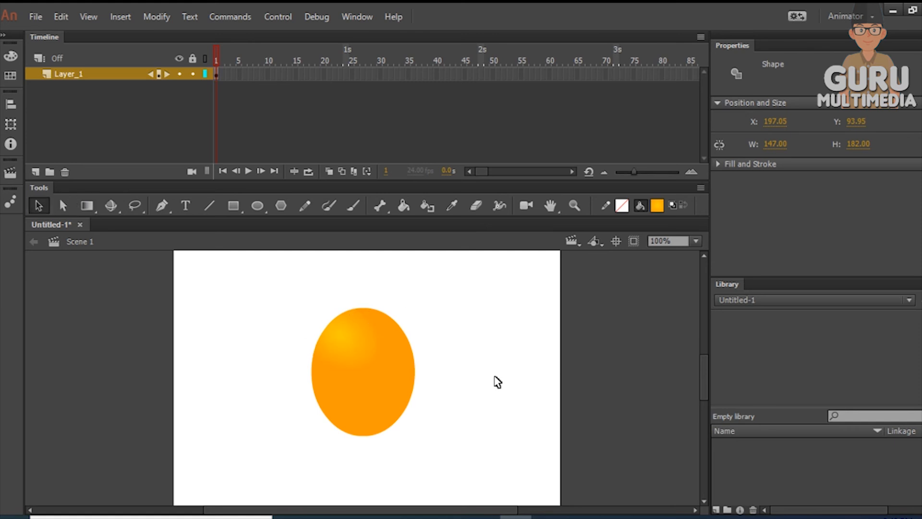
Step: Delete the oval and draw a gradient-filled pentagon of about 123 × 119 near the middle of the stage with the PolyStar tool
mouse_move(383, 426)
mouse_down()
mouse_move(353, 411)
mouse_move(370, 399)
mouse_up()
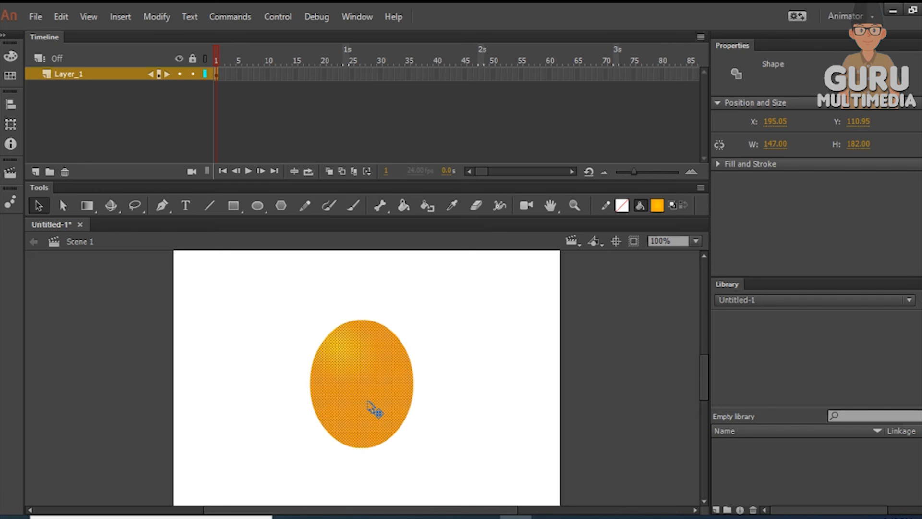
key(Delete)
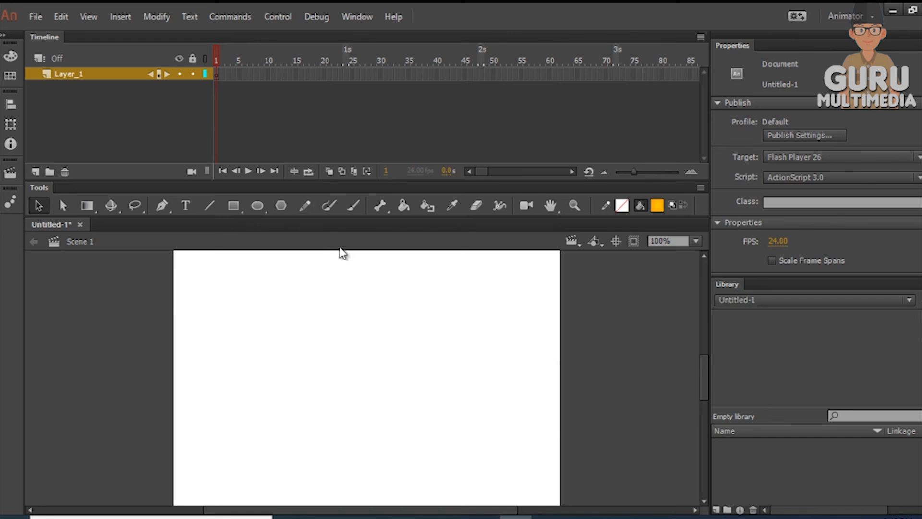
click(286, 207)
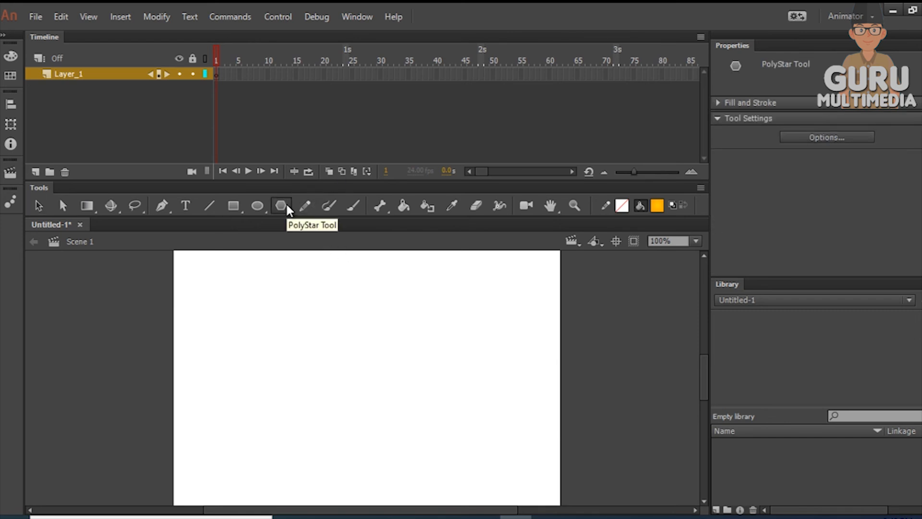
drag(311, 307, 383, 376)
Step: Delete the pentagon and paint several thin orange strokes across the middle of the stage with the Paint Brush tool
click(40, 205)
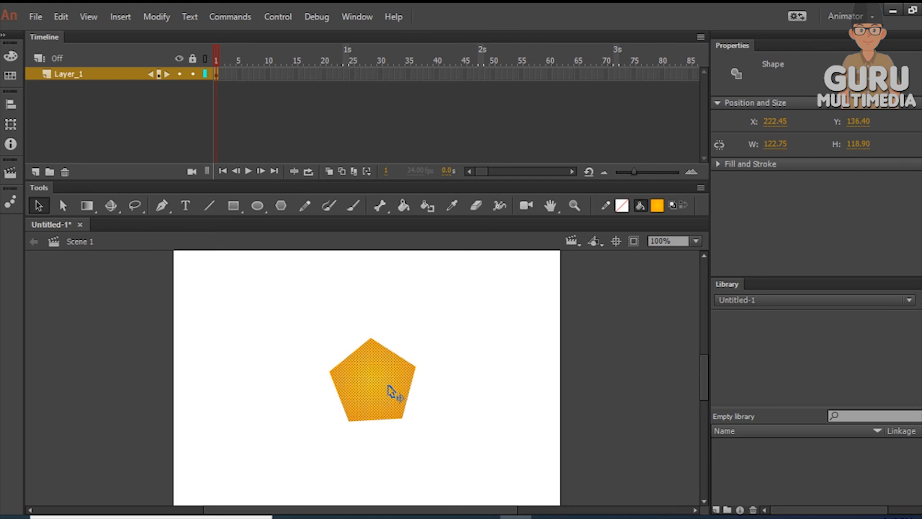
key(Delete)
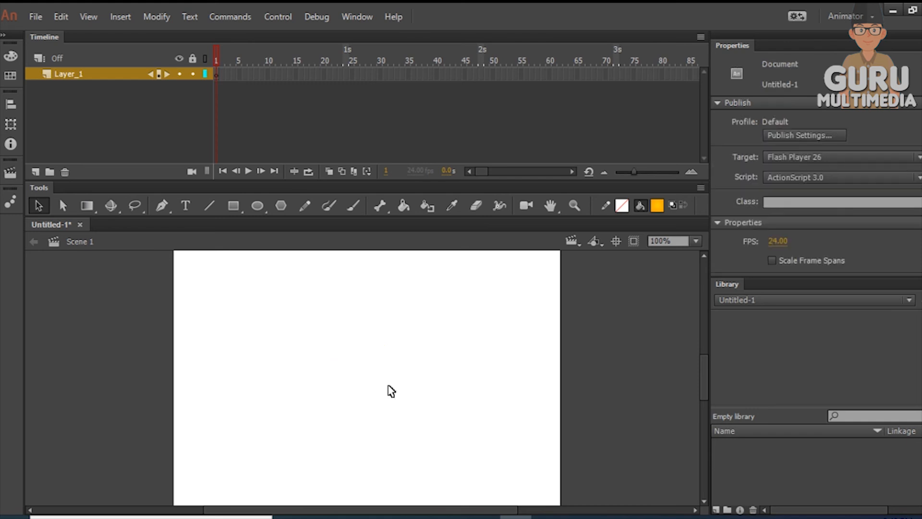
click(329, 206)
mouse_move(321, 334)
mouse_down()
mouse_move(354, 358)
mouse_move(462, 348)
mouse_up()
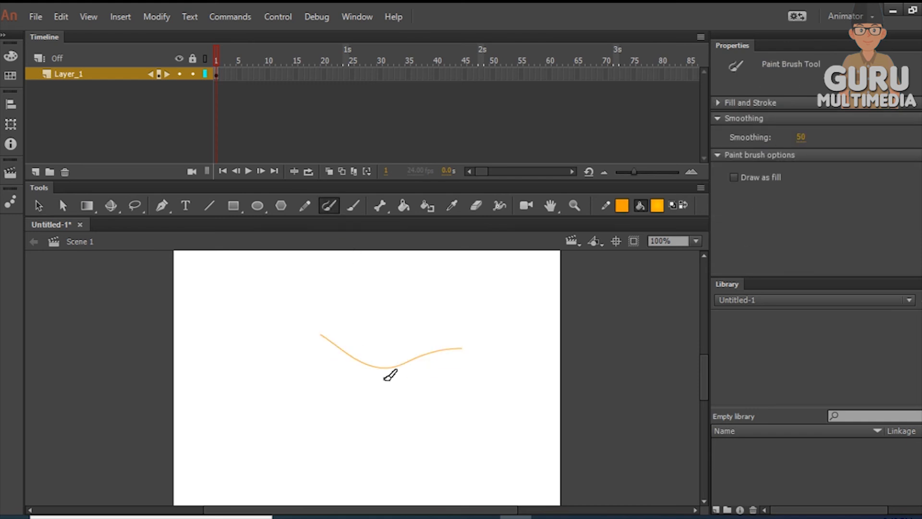
drag(493, 378, 494, 379)
drag(363, 421, 467, 419)
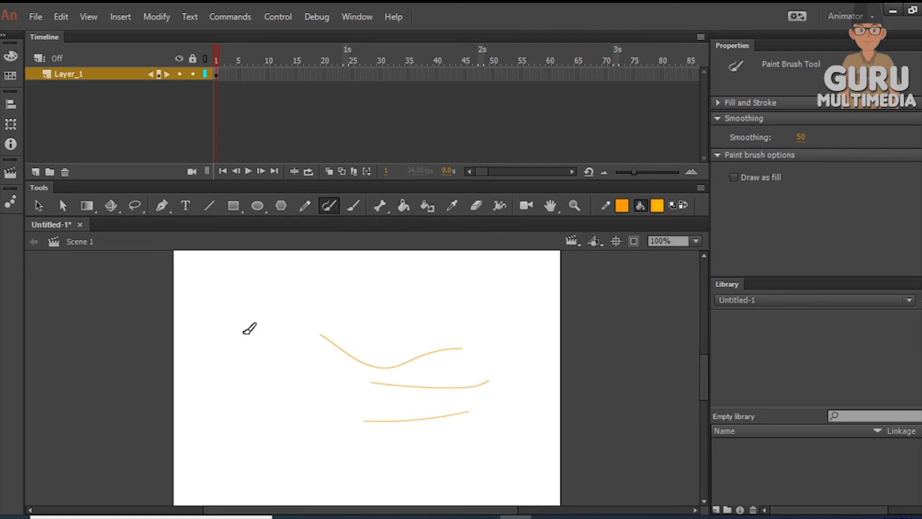
drag(308, 374, 345, 363)
Step: Delete all the thin orange strokes and paint a thick wavy line in the left half of the stage with the Brush tool
key(v)
drag(200, 290, 525, 466)
key(Delete)
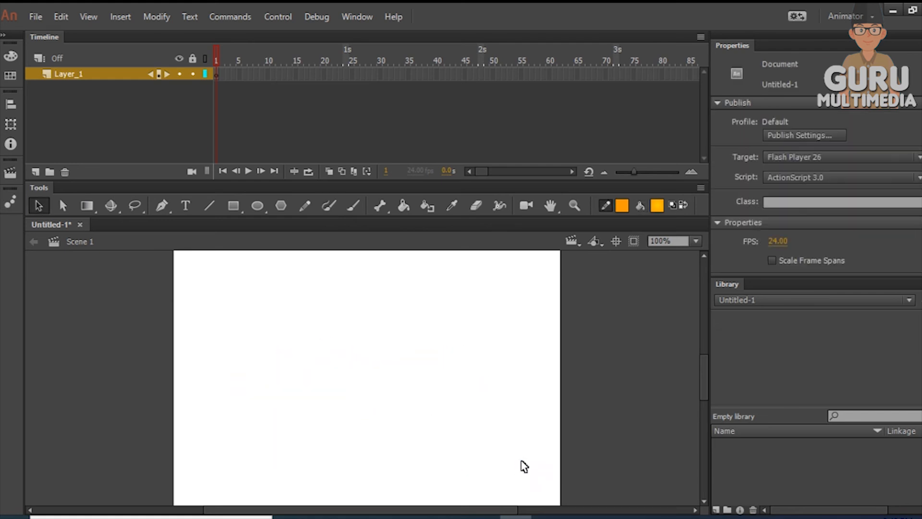
click(353, 206)
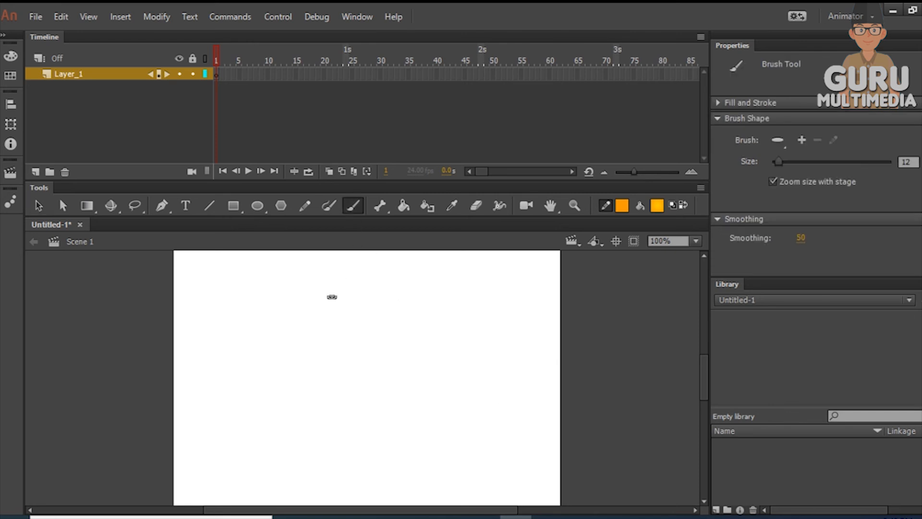
mouse_move(239, 338)
mouse_down()
mouse_move(262, 380)
mouse_move(310, 367)
mouse_move(389, 369)
mouse_up()
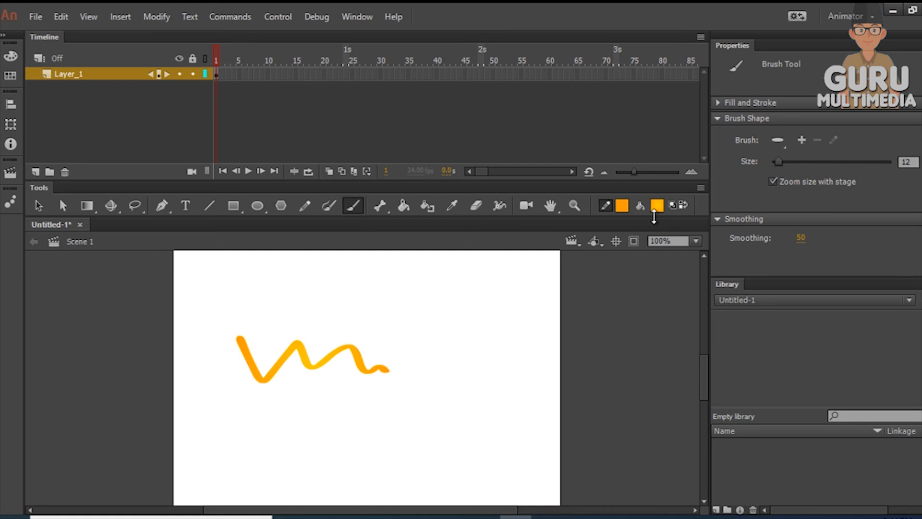
Step: Enlarge the tools area to reveal the brush options, choose a round brush shape and paint a short zigzag above and right of the wavy line
mouse_move(655, 217)
mouse_down()
mouse_move(655, 264)
mouse_move(655, 228)
mouse_up()
click(621, 142)
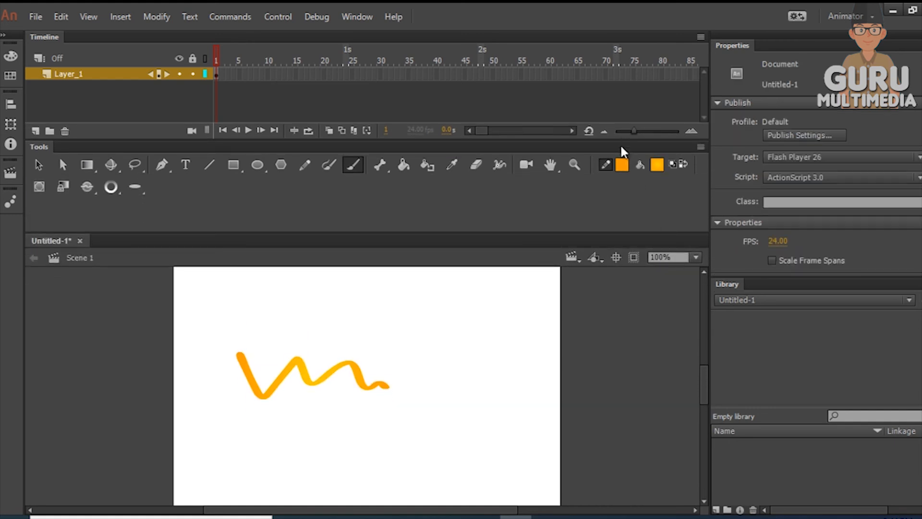
drag(621, 140, 623, 170)
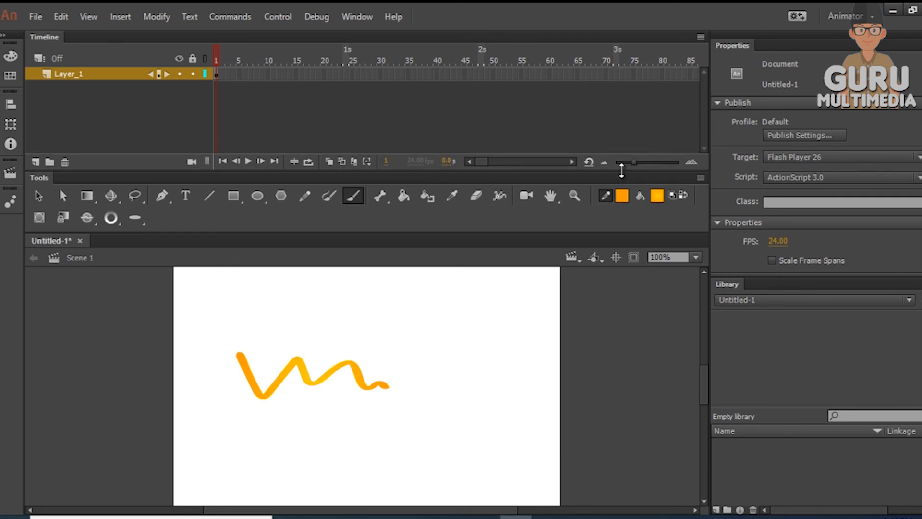
click(135, 216)
click(165, 214)
drag(382, 335, 449, 351)
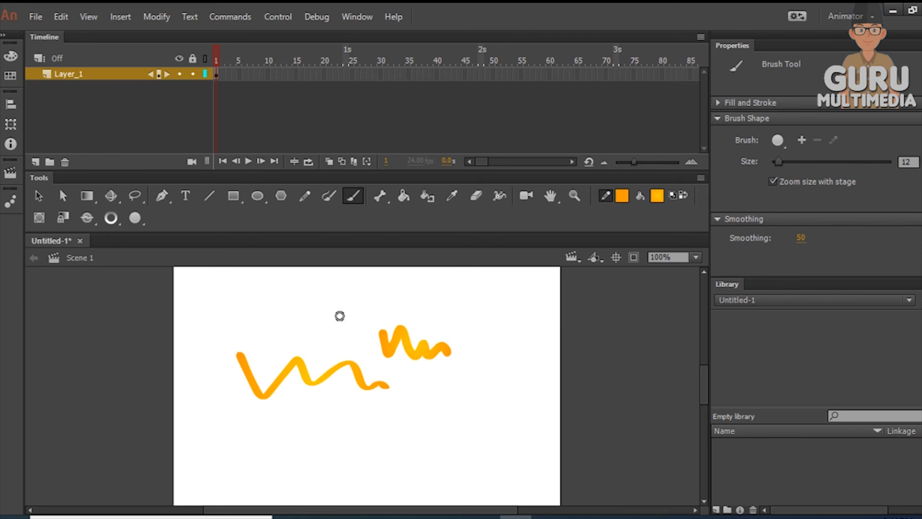
Step: Look at the Bone and Bind tool choices and delete both brush strokes from frame 1 of Layer_1
drag(385, 193, 437, 199)
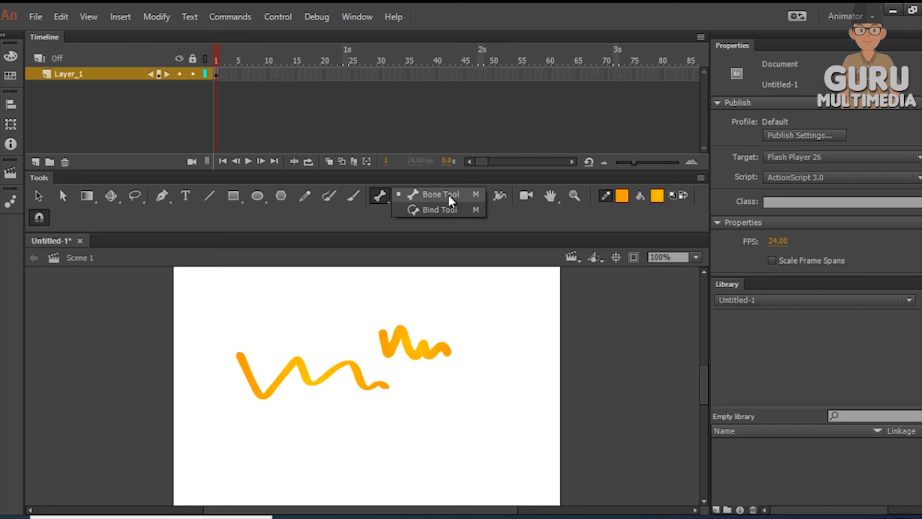
click(381, 195)
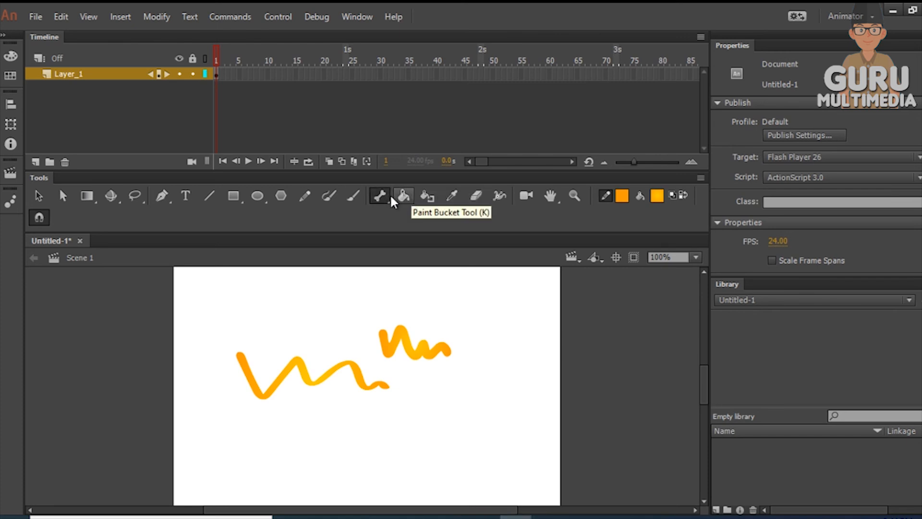
click(62, 195)
click(217, 74)
key(Delete)
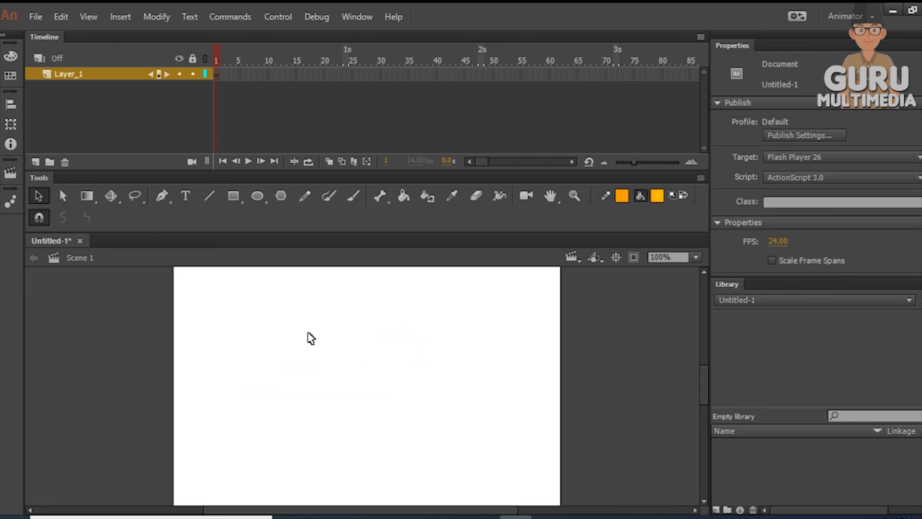
Step: Draw a square of about 137 × 137 with the orange-yellow gradient fill in the middle of the stage and select its fill
click(235, 196)
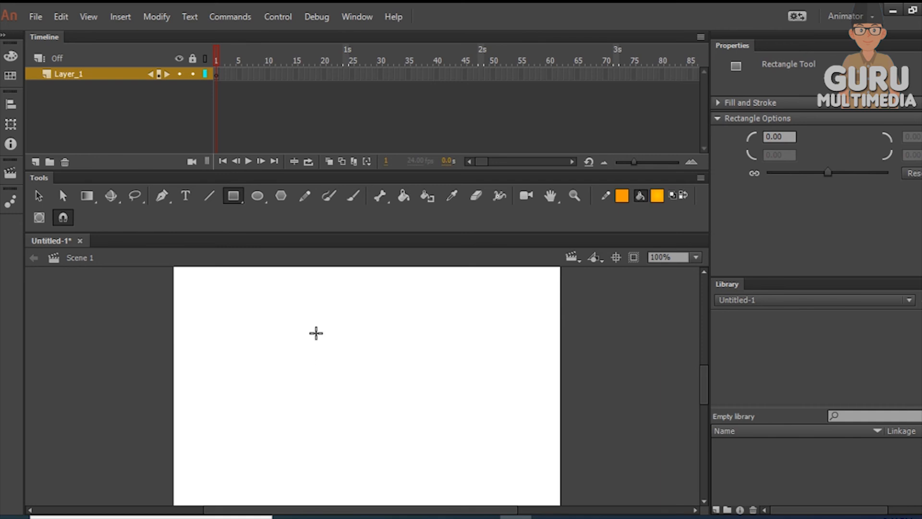
mouse_move(309, 345)
mouse_down()
mouse_move(404, 418)
mouse_move(407, 441)
mouse_up()
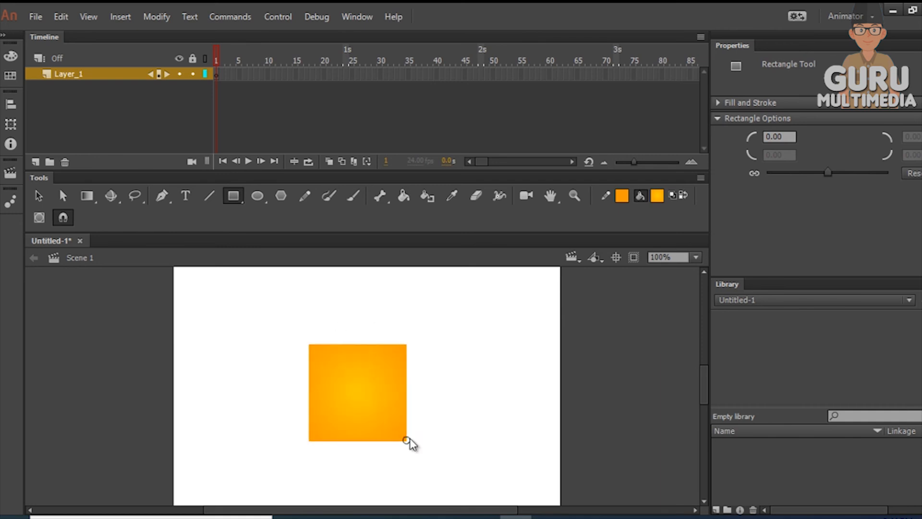
click(39, 197)
click(385, 365)
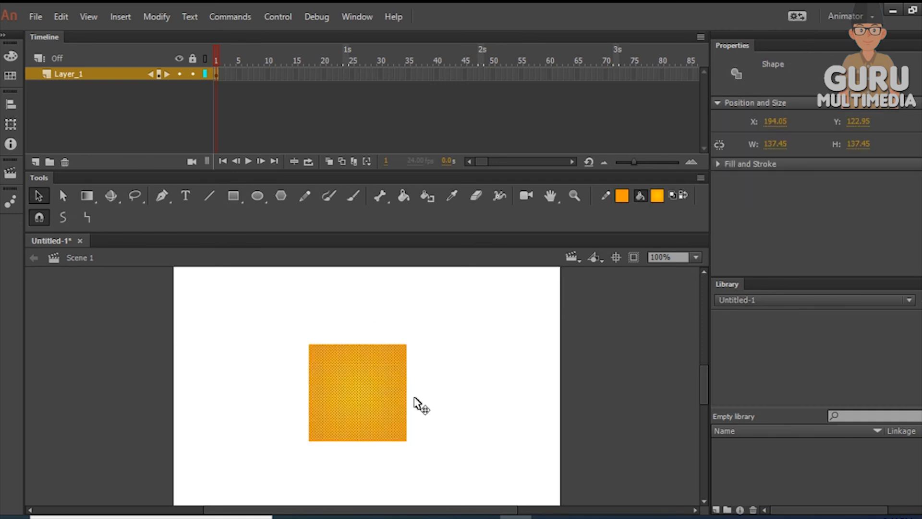
Step: Change the selected square's gradient fill to solid red and deselect it
click(397, 196)
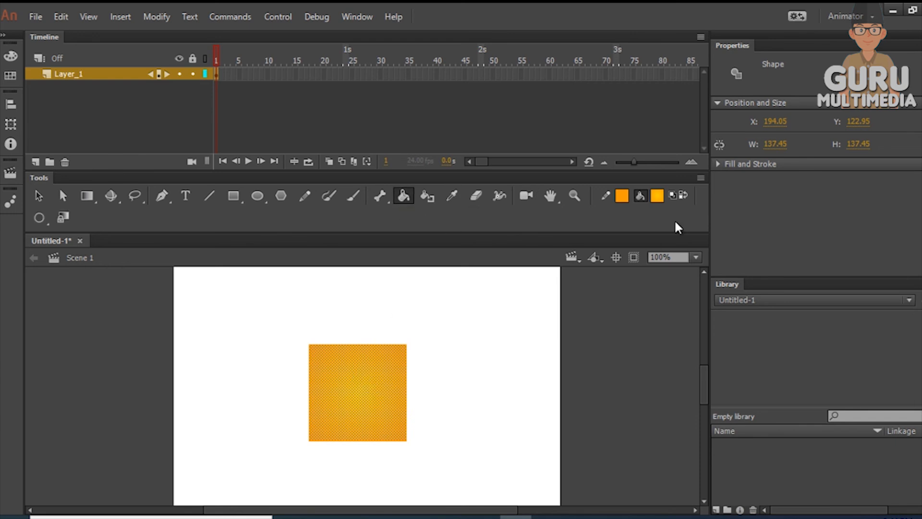
click(657, 195)
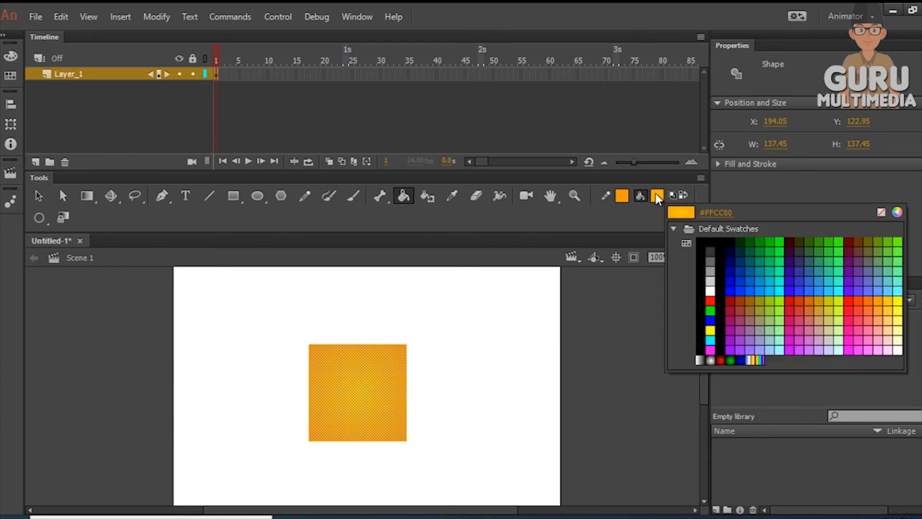
click(710, 301)
click(33, 192)
click(185, 300)
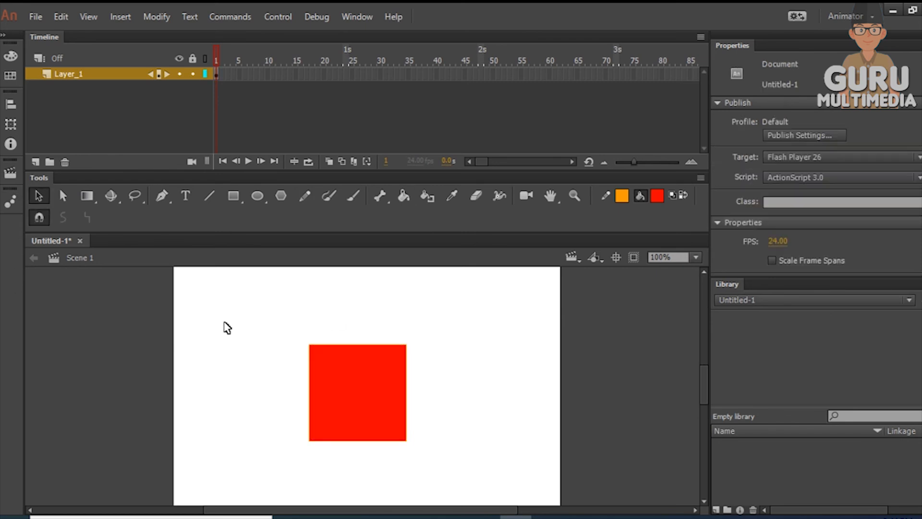
Step: Fill the red square with black using the Paint Bucket tool
click(403, 197)
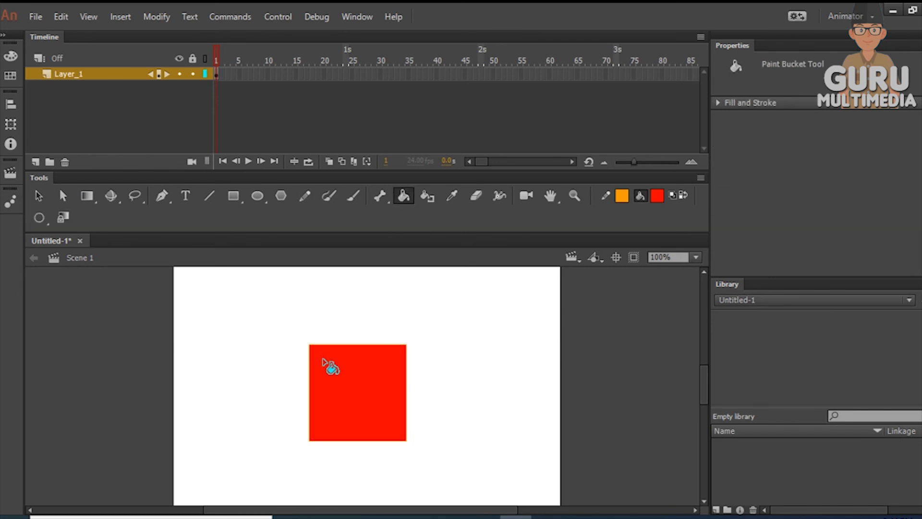
click(657, 195)
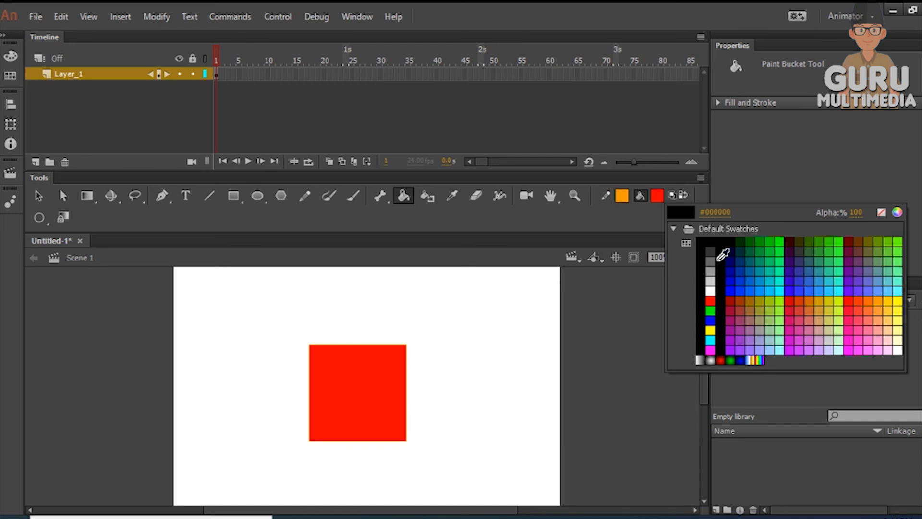
click(708, 242)
click(316, 372)
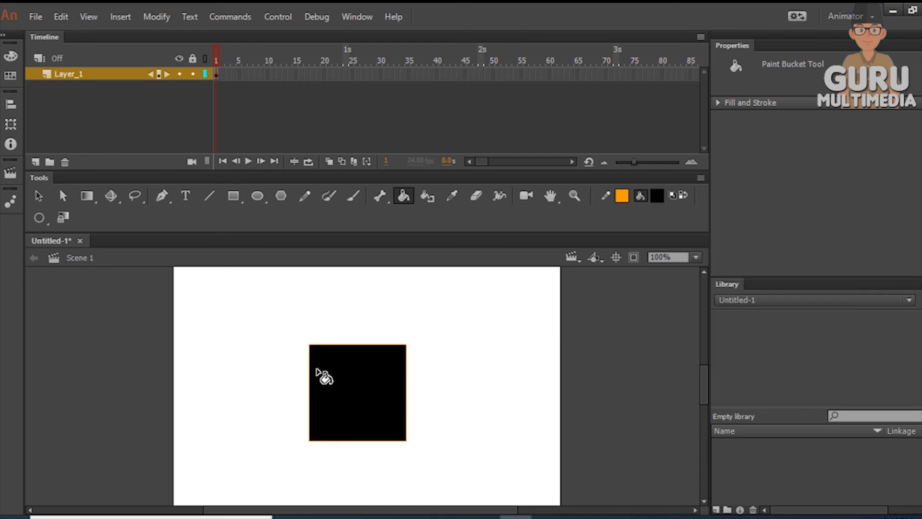
Step: Recolour the black square's outline green with the Ink Bottle tool
click(428, 196)
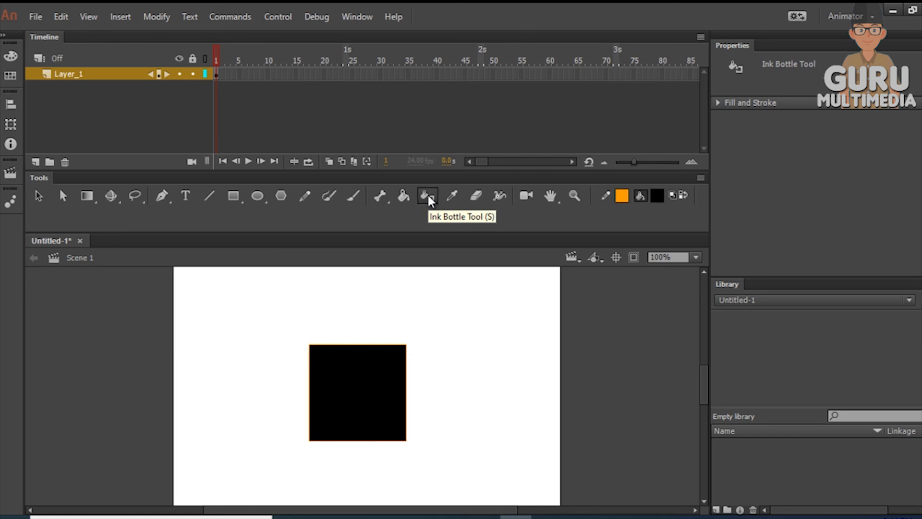
click(622, 196)
click(679, 305)
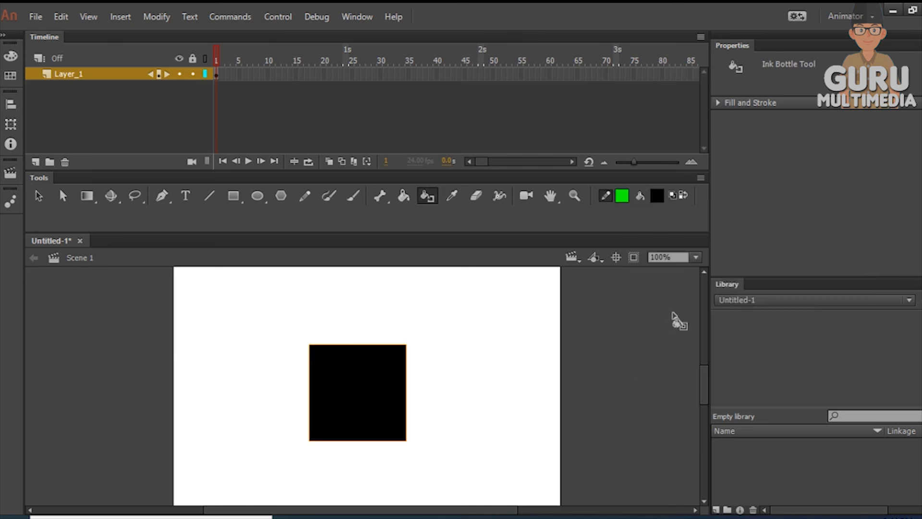
click(405, 343)
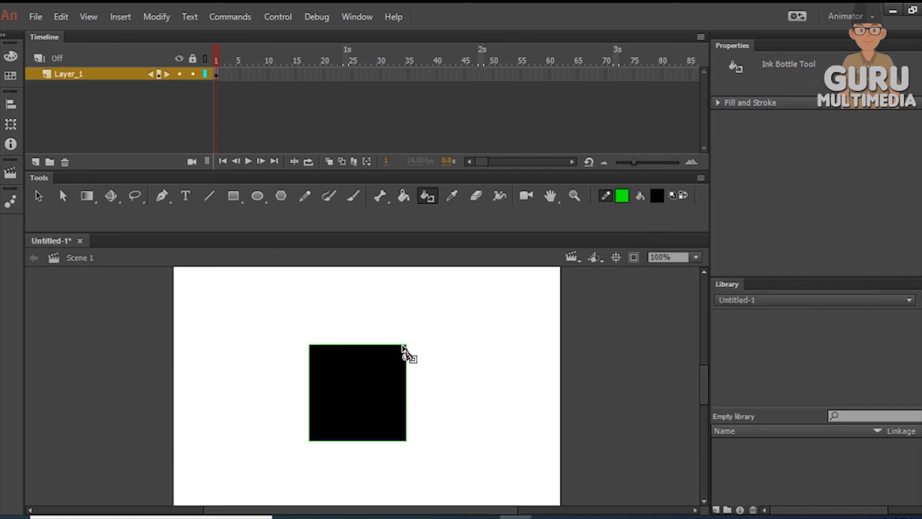
click(39, 197)
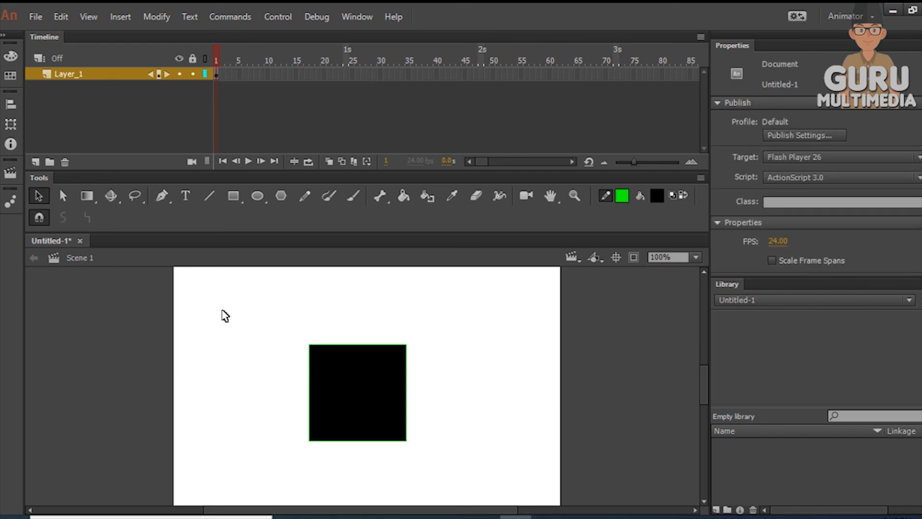
Step: Erase a freehand zigzag line across the upper half of the black square with the Eraser tool
click(450, 195)
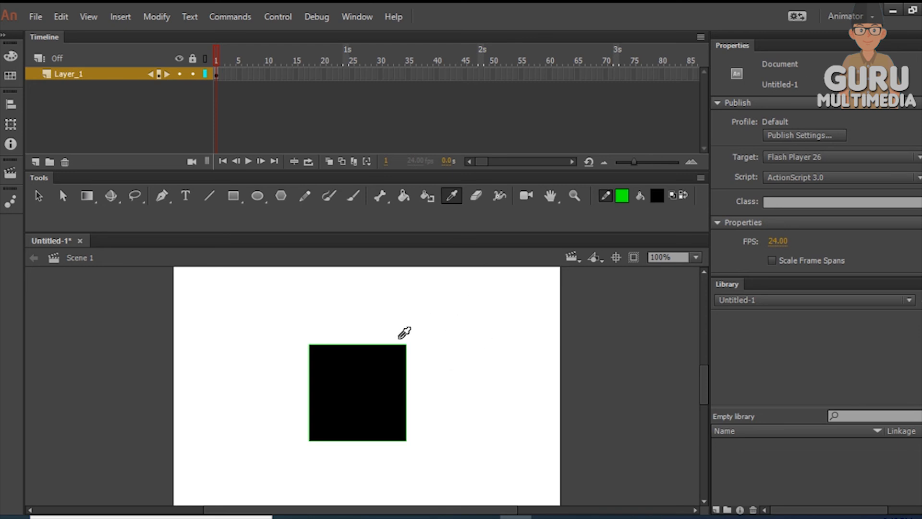
click(475, 197)
mouse_move(416, 327)
mouse_down()
mouse_move(385, 371)
mouse_move(369, 354)
mouse_move(329, 377)
mouse_move(311, 367)
mouse_move(197, 438)
mouse_up()
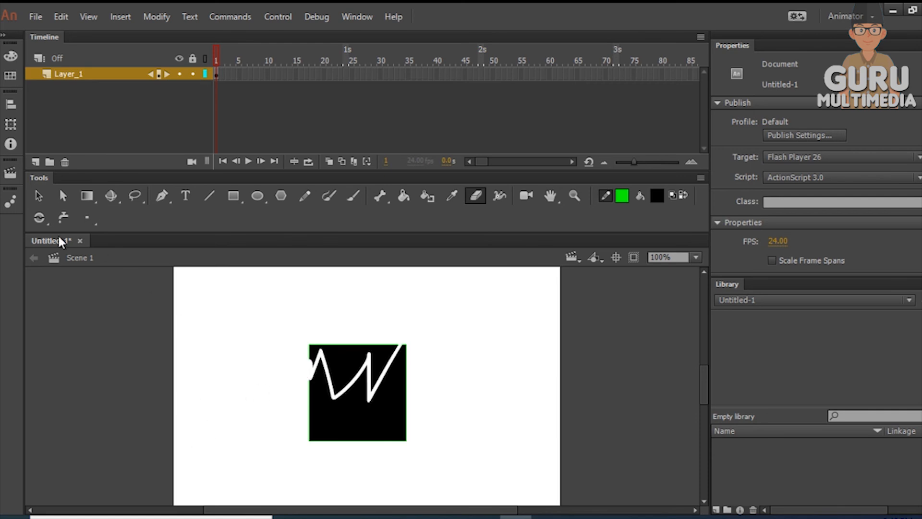
Step: Select the whole black square together with its green outline and delete it from the stage
click(38, 196)
drag(286, 315, 457, 486)
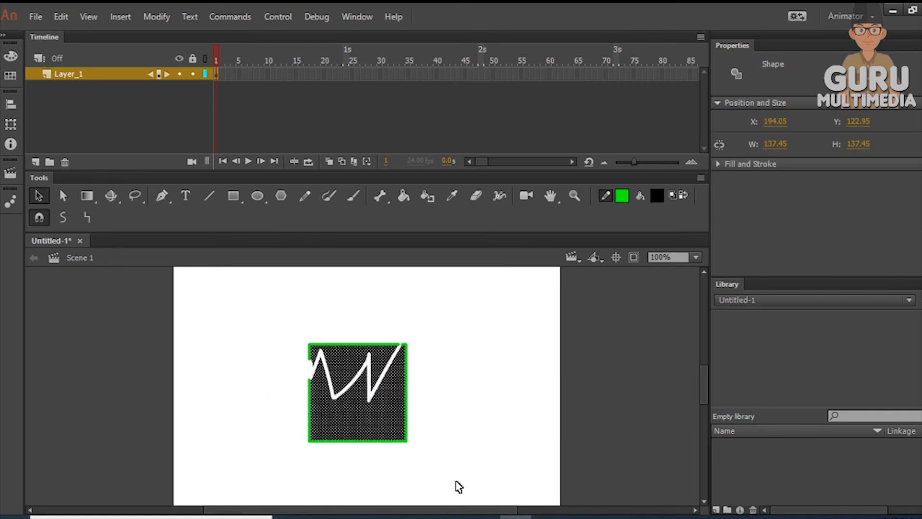
key(Delete)
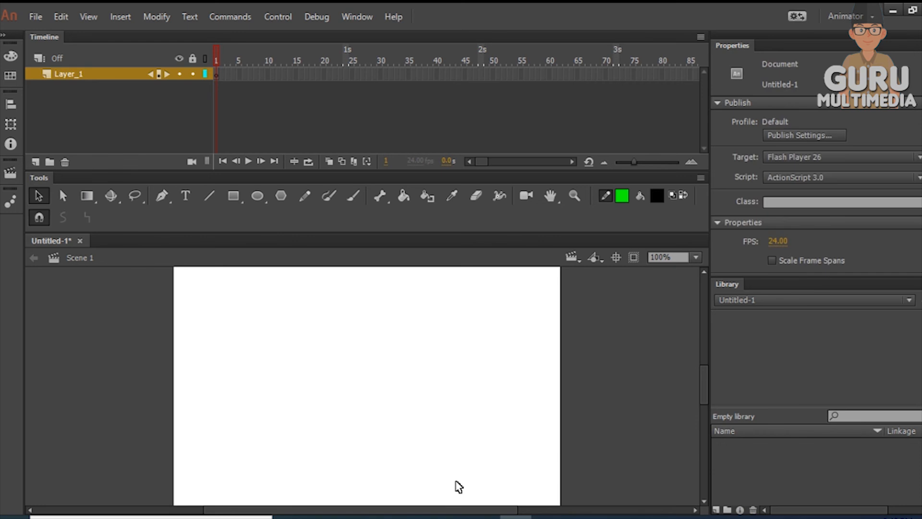
Step: Enable the scene's camera with the Camera tool and remove the Camera layer again
click(527, 197)
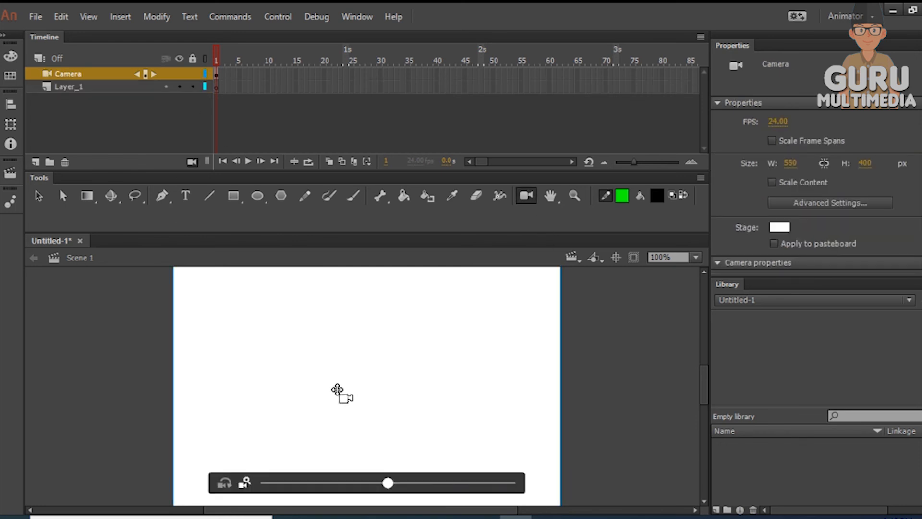
click(39, 197)
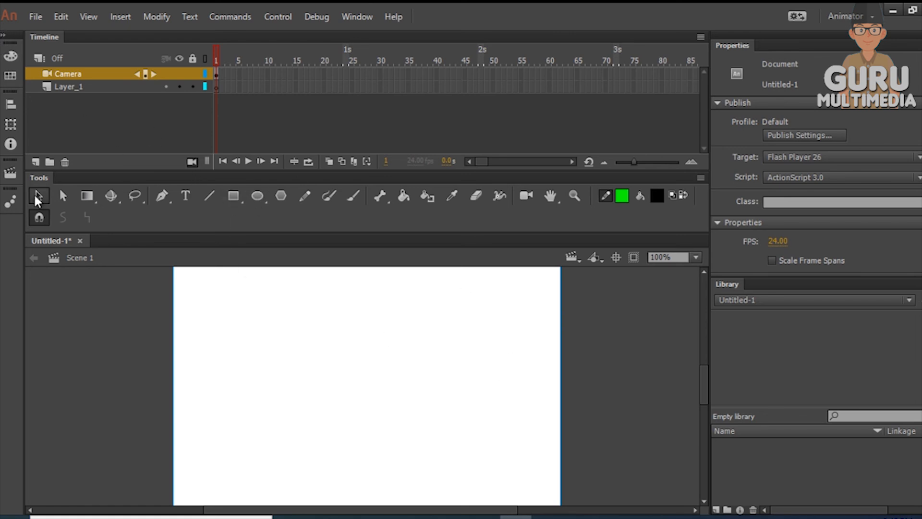
click(192, 162)
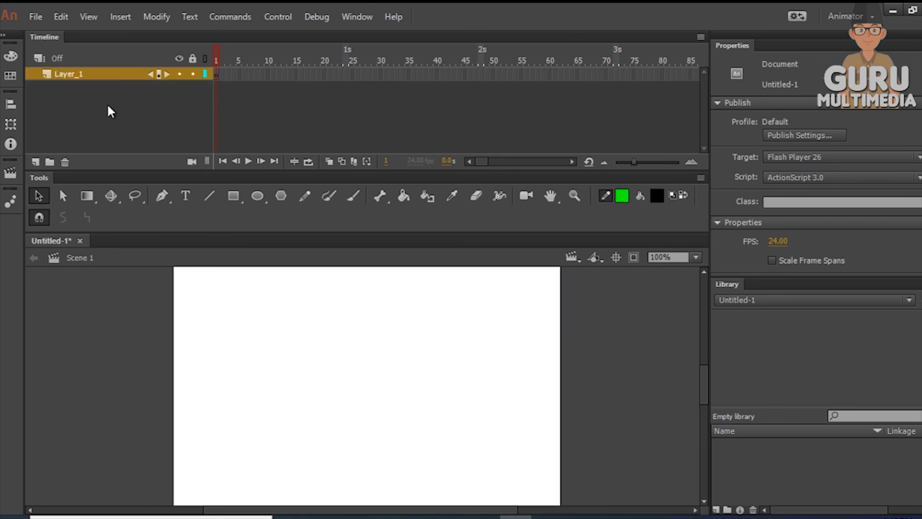
Step: Draw a small black circle with a green outline on frame 1 of Layer_1 and select that frame's content
click(217, 75)
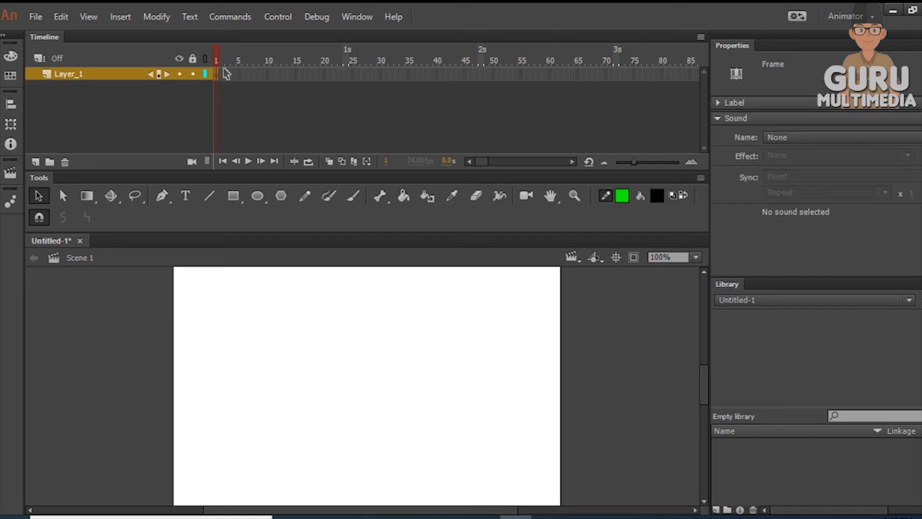
click(258, 196)
drag(201, 327, 250, 377)
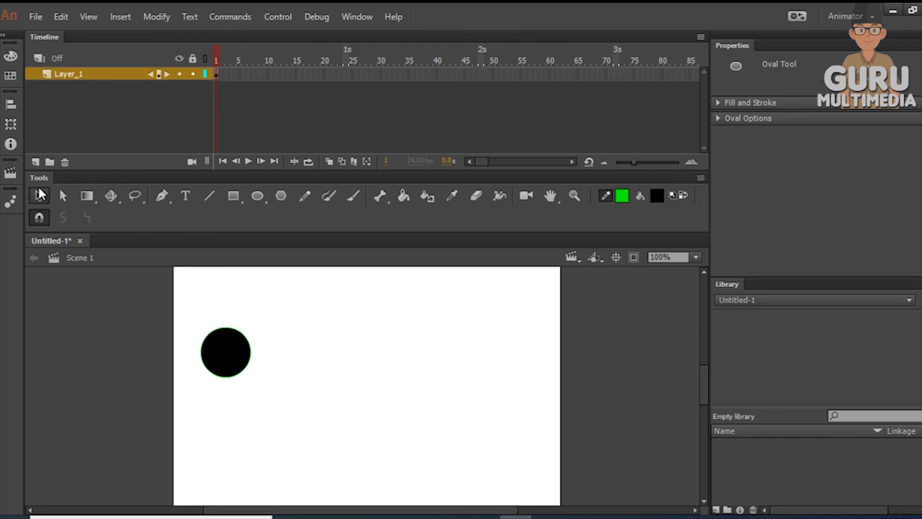
click(40, 195)
click(218, 75)
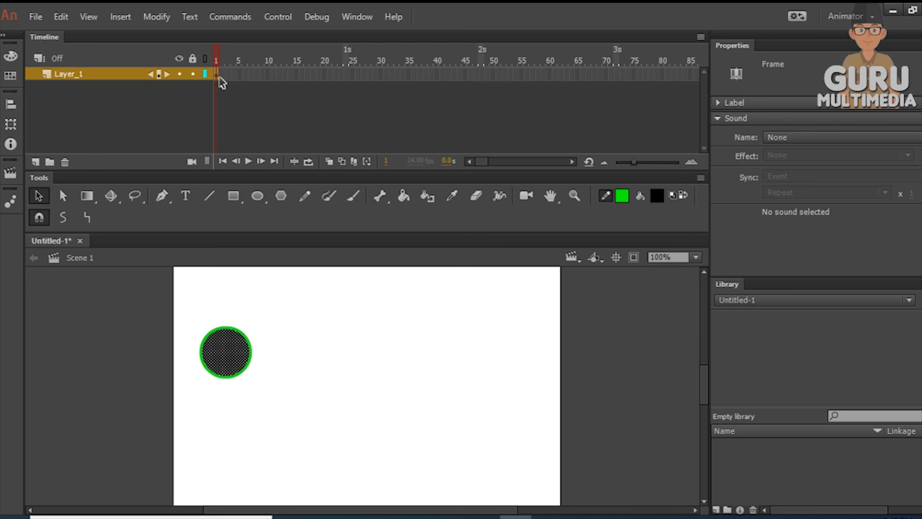
Step: Add a new layer above Layer_1 and draw a square about 132 px wide beside the circle on it
click(36, 161)
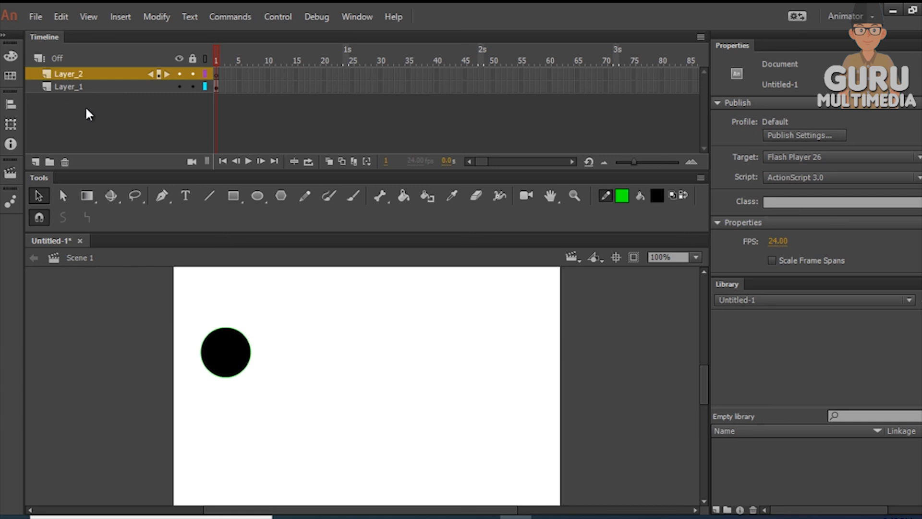
click(233, 196)
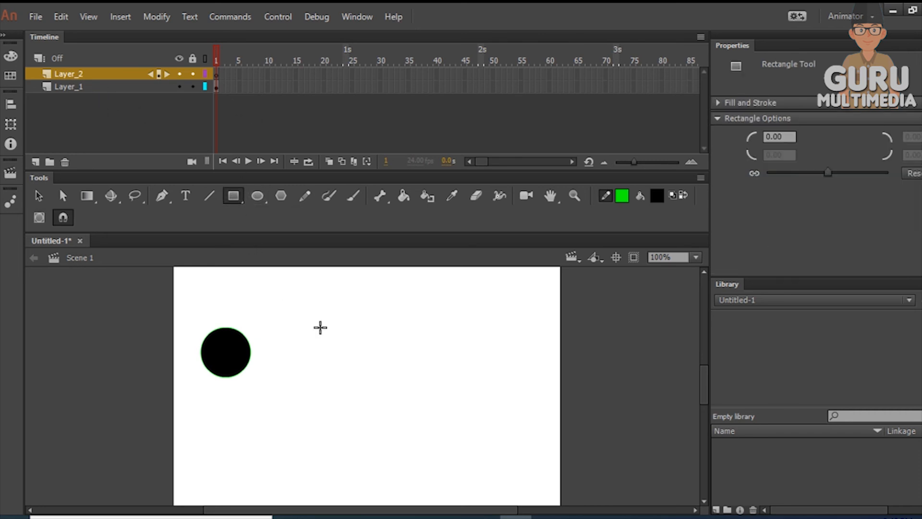
mouse_move(315, 318)
mouse_down()
mouse_move(396, 413)
mouse_move(406, 409)
mouse_up()
Step: Change the new square's fill colour to red
key(v)
click(390, 360)
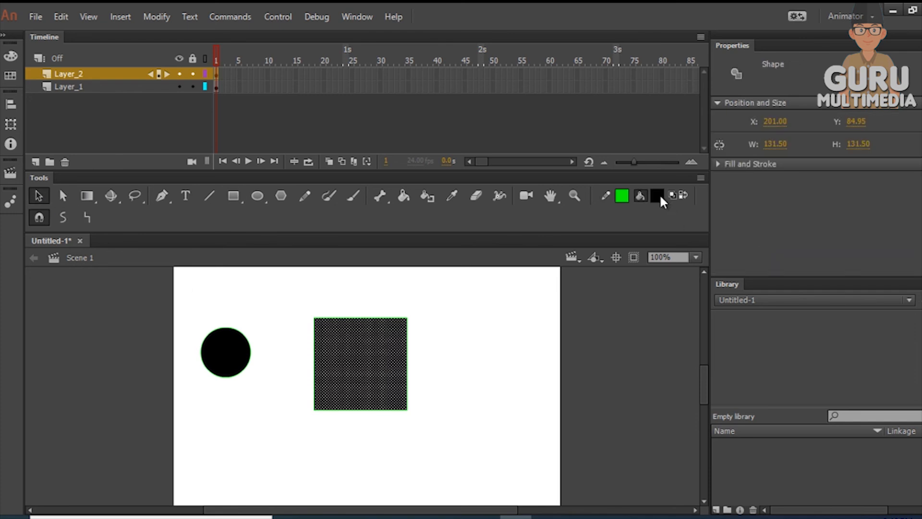
click(661, 198)
click(710, 301)
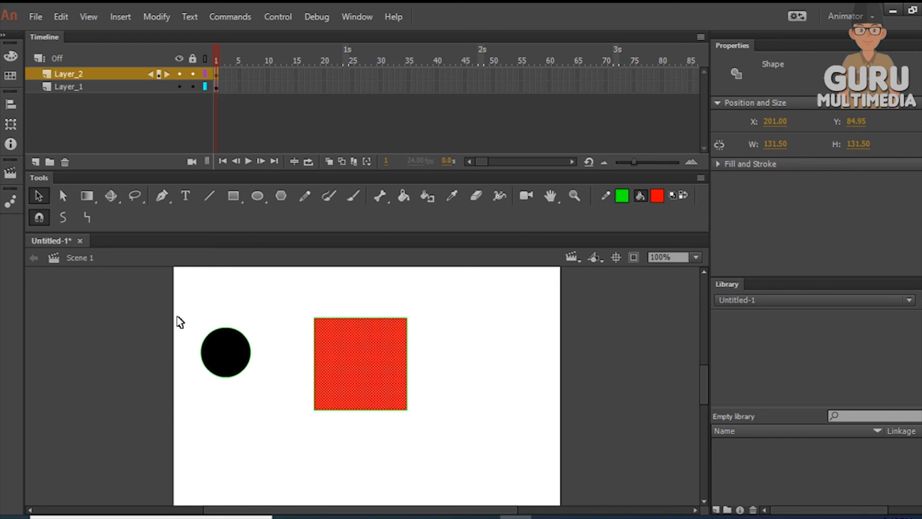
Step: Move the black circle horizontally behind the red square and deselect it
drag(176, 322, 278, 400)
drag(247, 367, 363, 367)
click(312, 295)
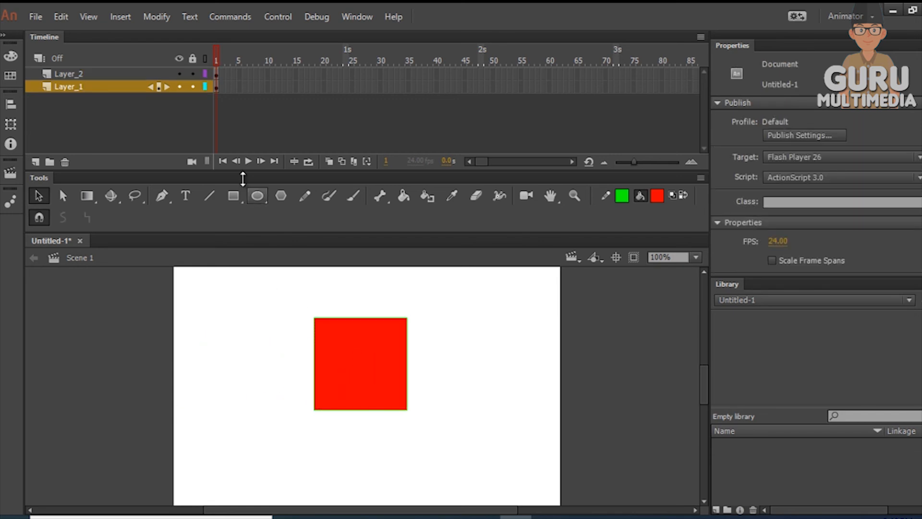
Step: Hide and show Layer_2 twice to check the circle lying beneath the red square
click(180, 73)
click(180, 73)
click(181, 73)
click(180, 73)
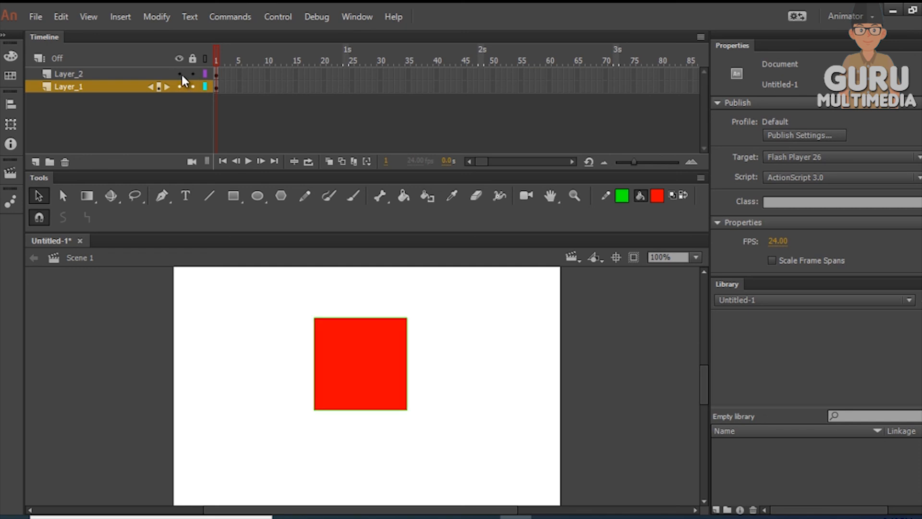
Step: Switch all layers between outline view and normal display several times to compare the shapes
click(204, 57)
click(204, 56)
click(203, 56)
click(204, 59)
click(204, 58)
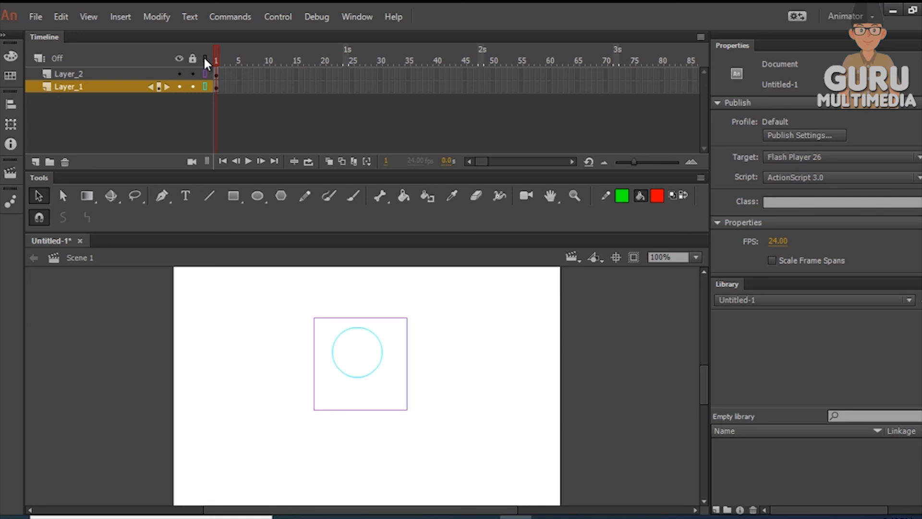
click(204, 59)
Step: Lock all layers and try to select the red square
click(192, 58)
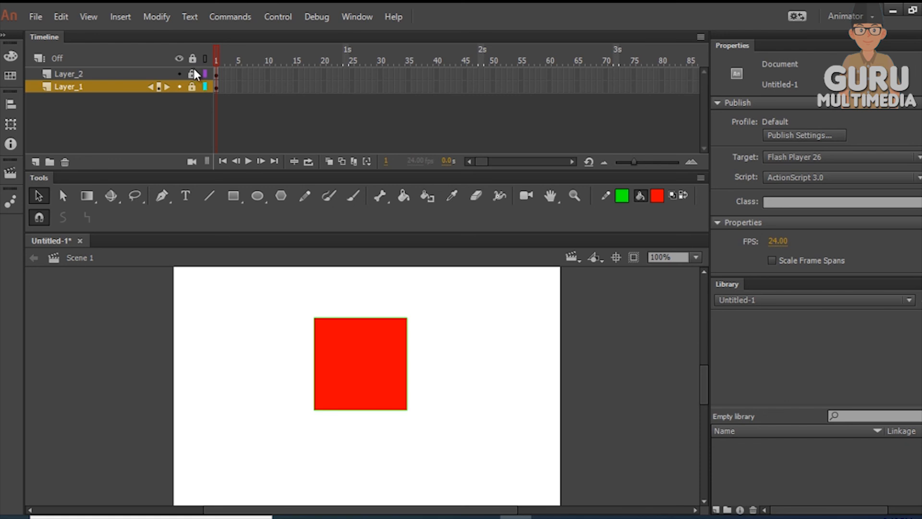
drag(322, 324, 343, 421)
Step: Unlock only Layer_2 and move the red square to the right, clear of the locked circle
click(192, 73)
drag(276, 288, 483, 462)
drag(362, 377, 476, 369)
drag(346, 345, 346, 409)
drag(342, 351, 354, 400)
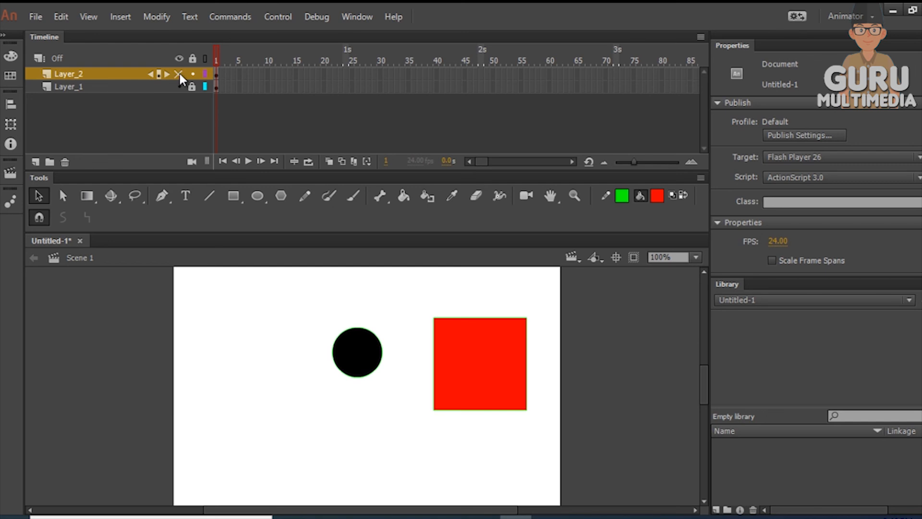
Step: Toggle the visibility of Layer_2 and Layer_1 individually to see which shape each layer holds
click(179, 74)
click(180, 74)
click(179, 74)
click(181, 83)
click(180, 83)
click(179, 73)
click(178, 74)
click(179, 74)
click(181, 85)
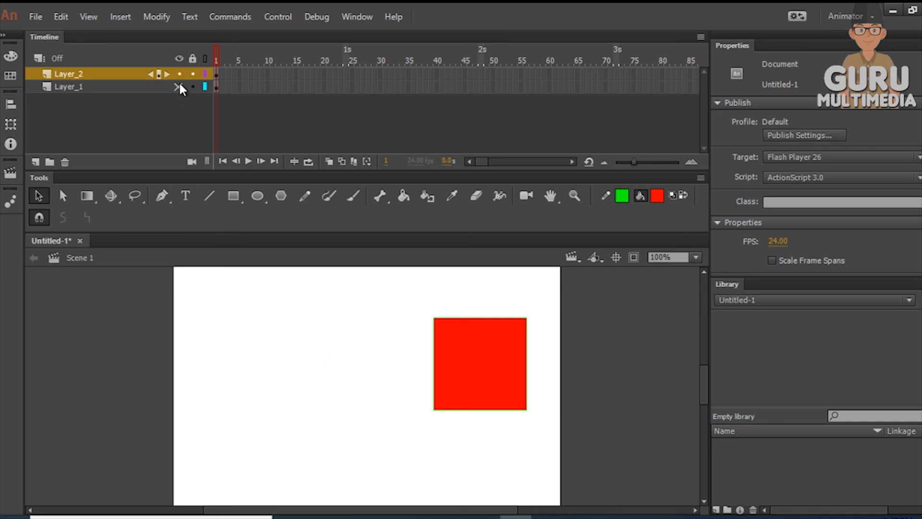
click(179, 74)
click(179, 74)
click(180, 87)
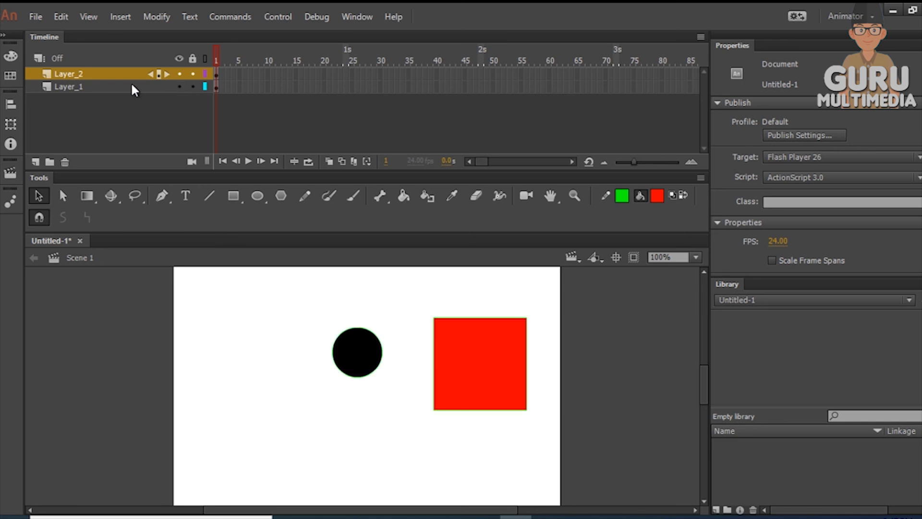
Step: Add a layer above Layer_2 and delete it, and likewise add and delete a layer folder
click(81, 73)
click(35, 161)
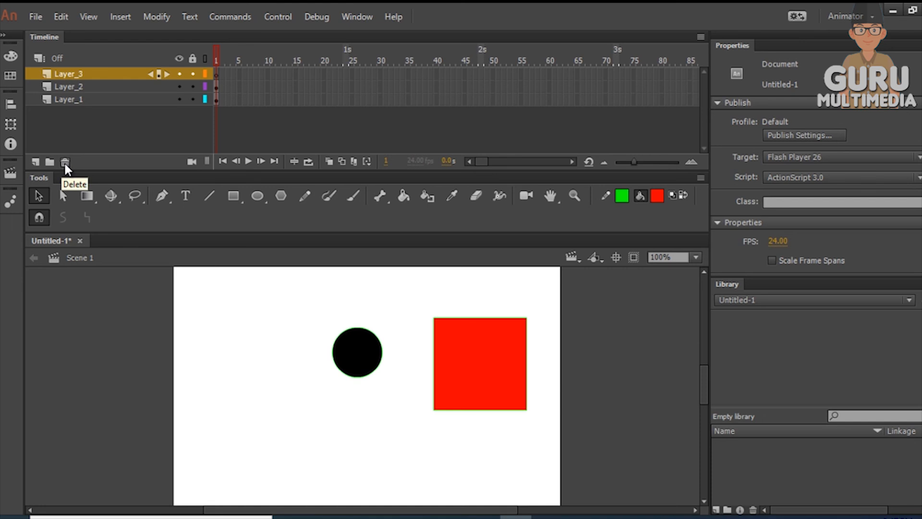
click(65, 162)
click(50, 163)
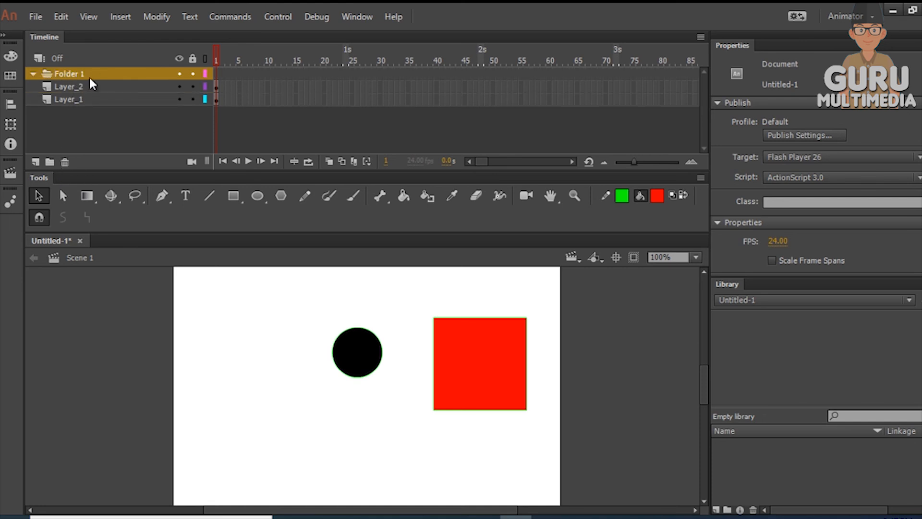
click(65, 162)
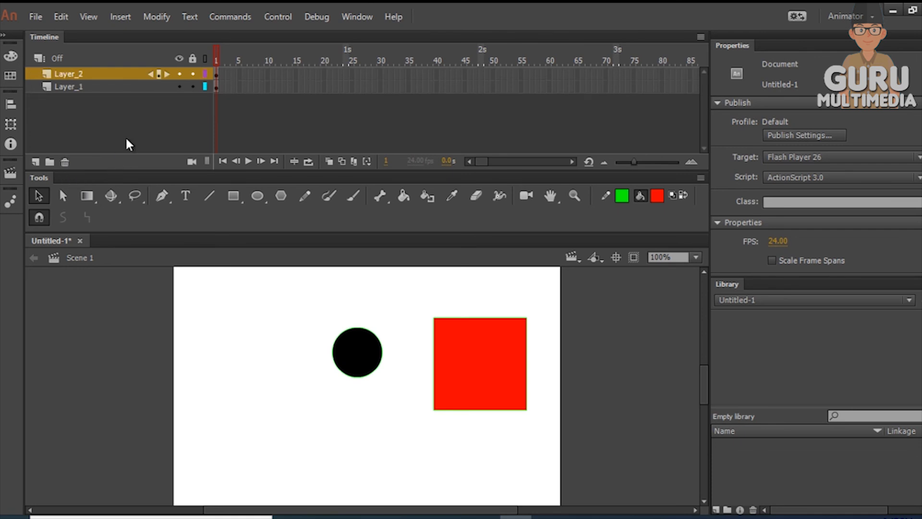
click(283, 86)
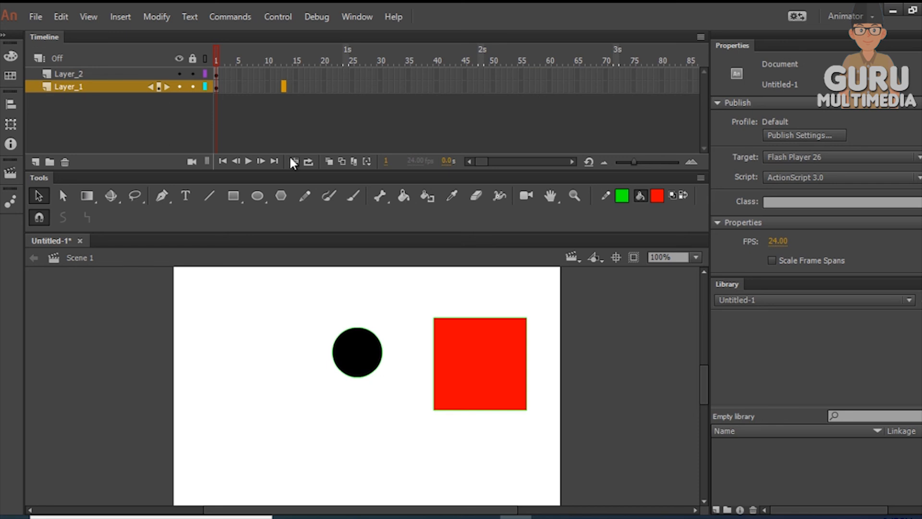
click(417, 74)
drag(417, 76, 421, 103)
click(330, 114)
Step: Extend Layer_1 and Layer_2 to frame 35 on the timeline and scrub the playhead near the end
click(408, 86)
right_click(408, 86)
click(465, 165)
click(408, 73)
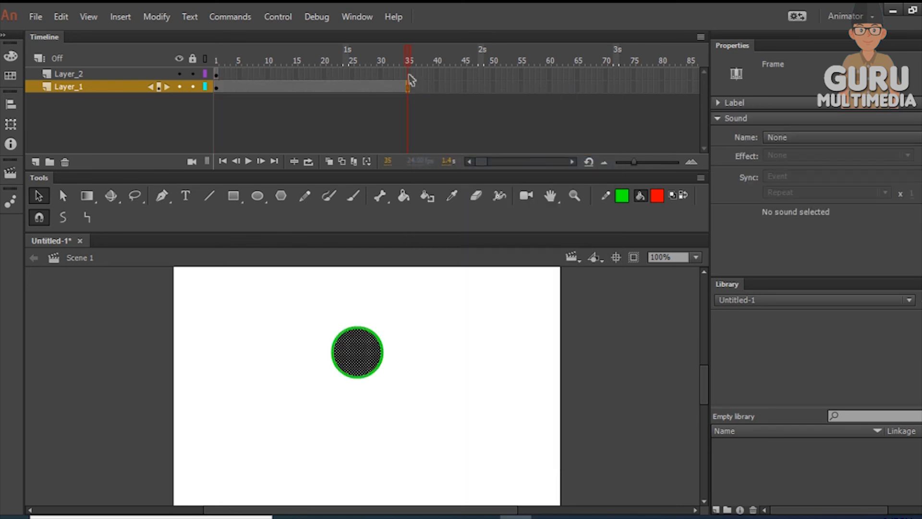
right_click(408, 74)
click(466, 150)
drag(406, 60, 397, 84)
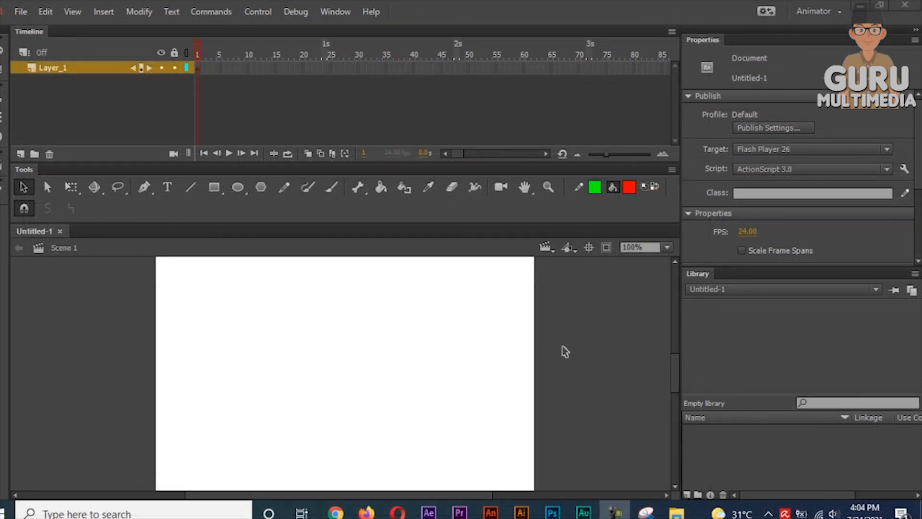
Step: Set the new document's stage size to 1820 px wide and 720 px high
click(436, 342)
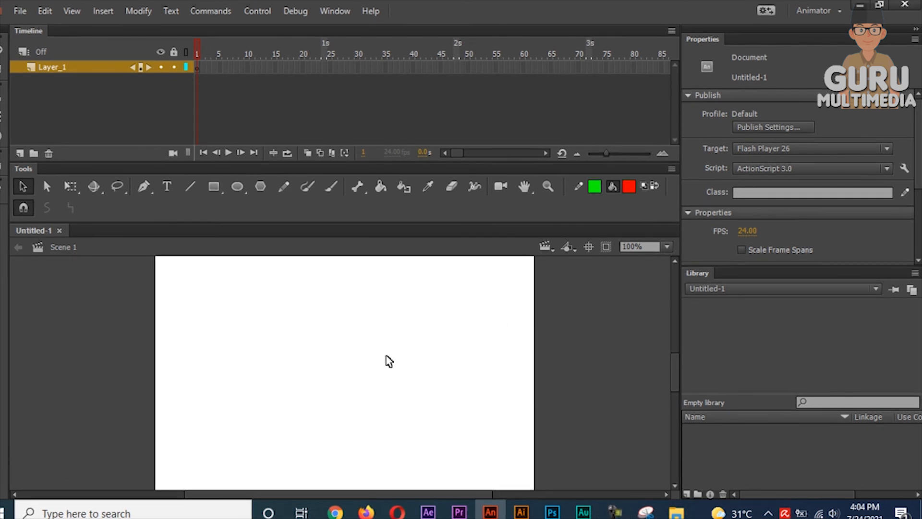
scroll(895, 231, down, 3)
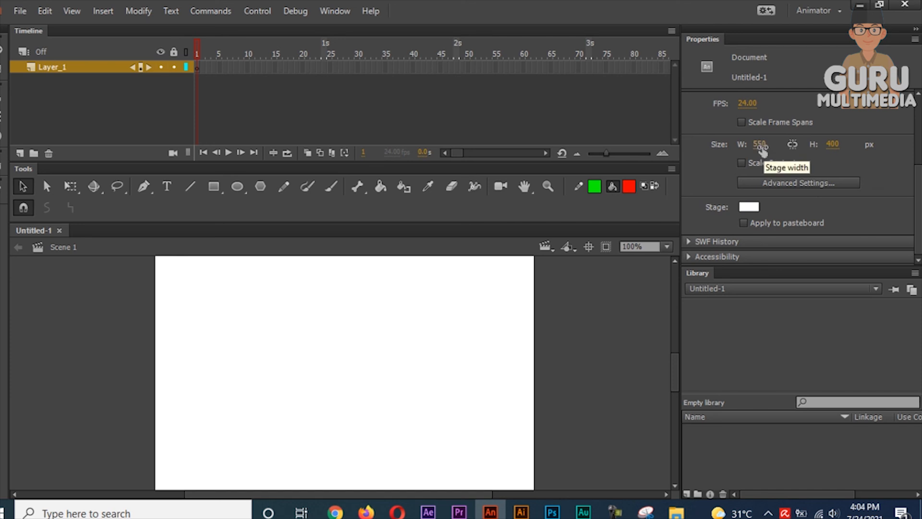
click(760, 145)
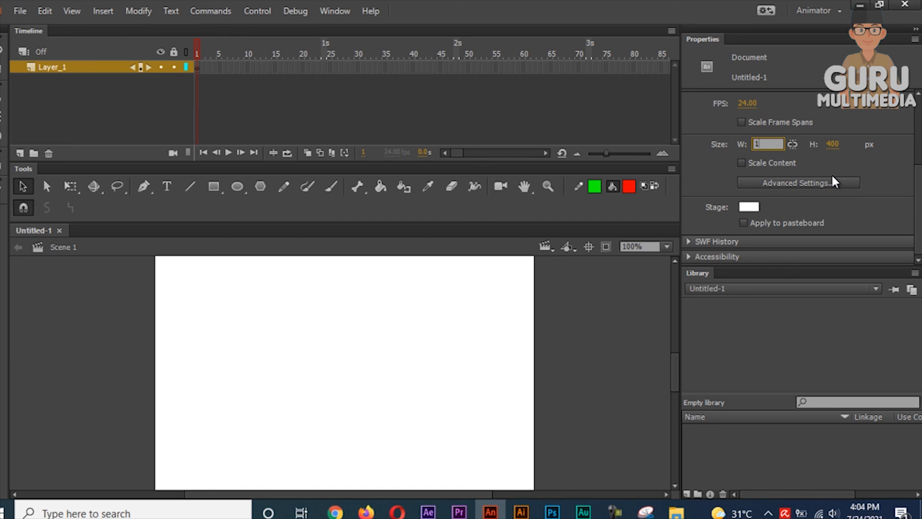
text(1820)
click(834, 145)
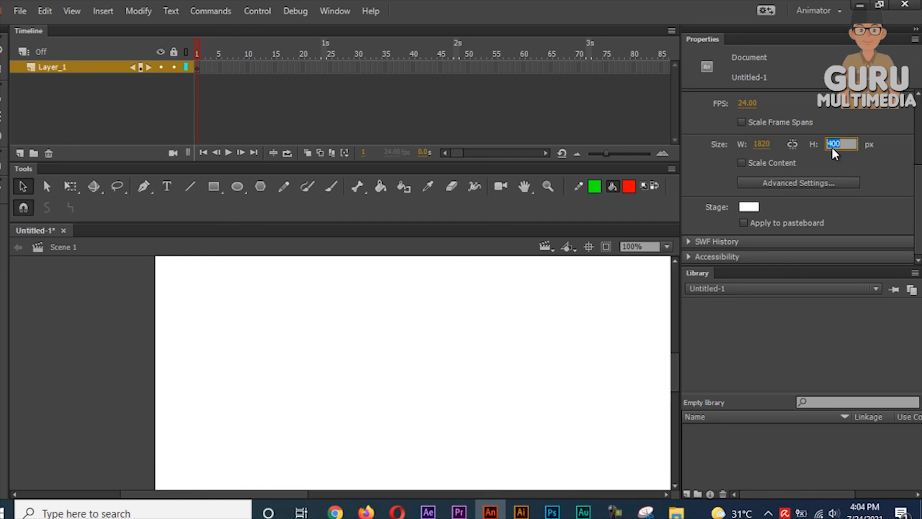
text(720)
key(Return)
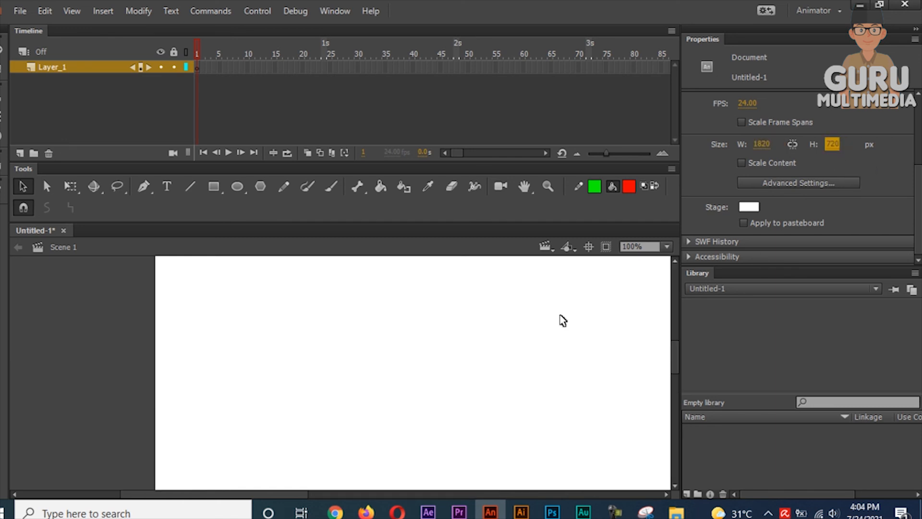
Step: Change the stage width to 1280 px
click(667, 247)
click(641, 276)
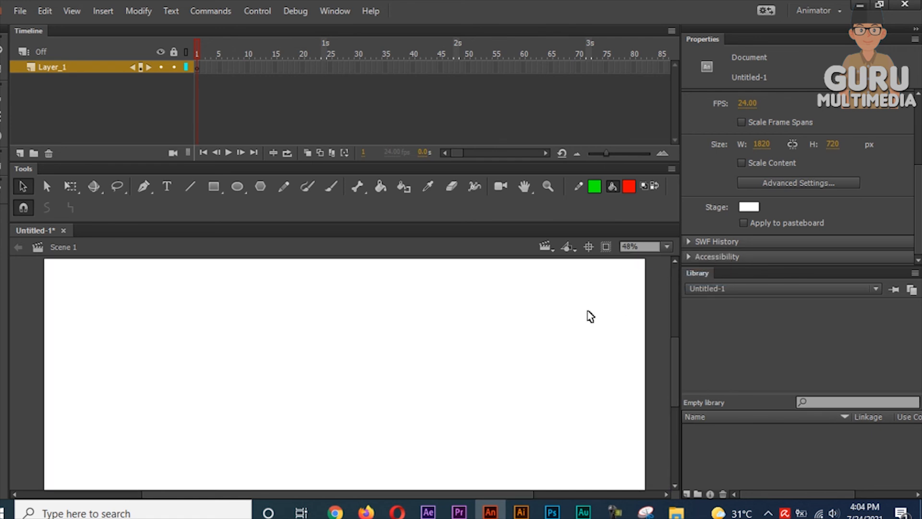
click(668, 246)
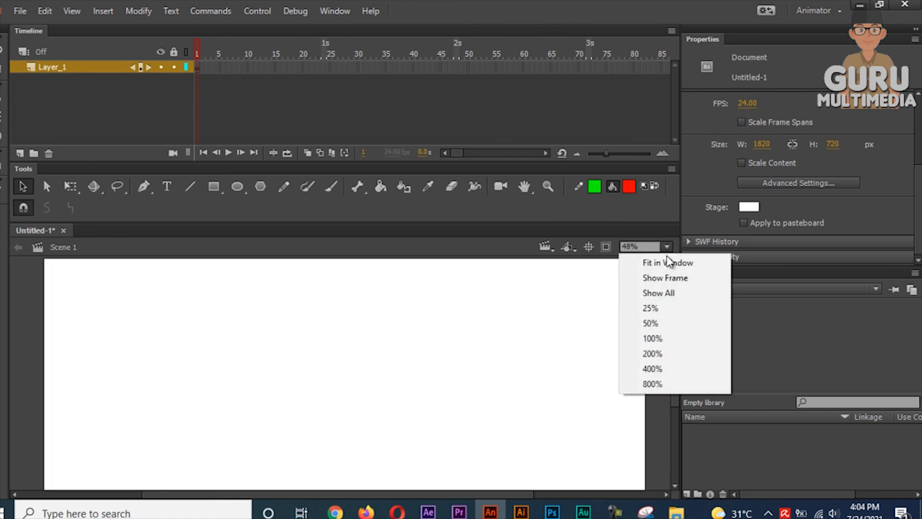
click(663, 307)
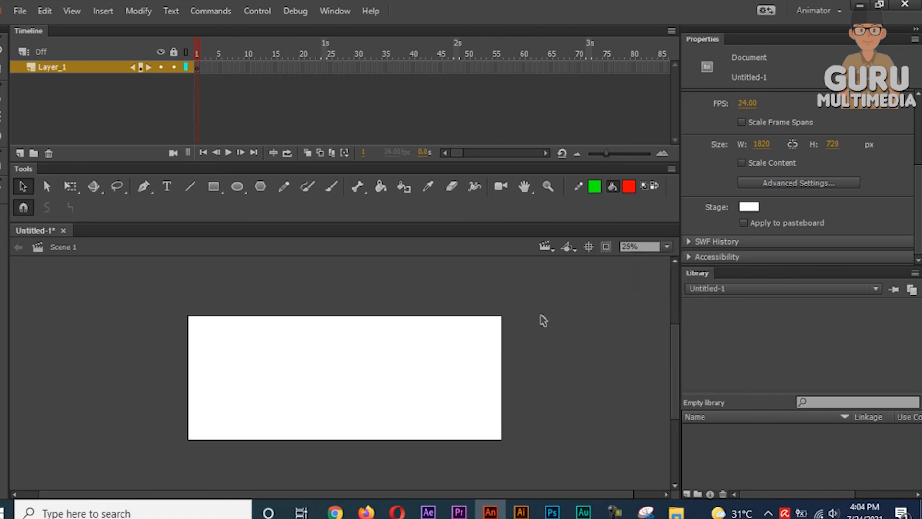
click(759, 143)
text(1280)
key(Return)
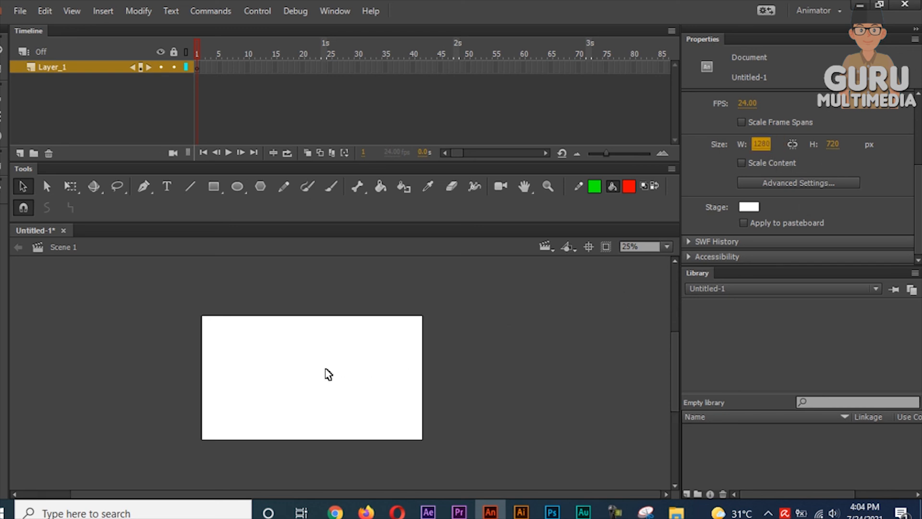
Step: View the stage at 100% and 25% magnification, and fit it in view with Show Frame
click(667, 246)
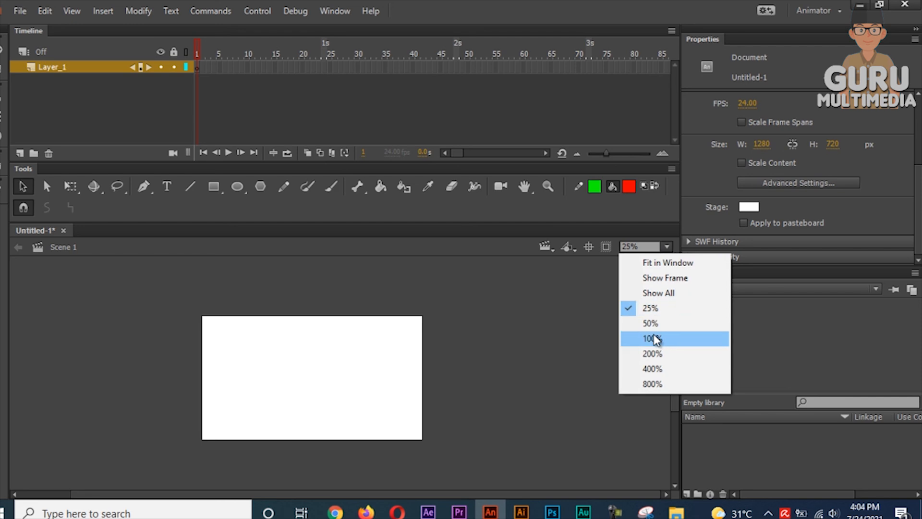
click(631, 335)
click(667, 246)
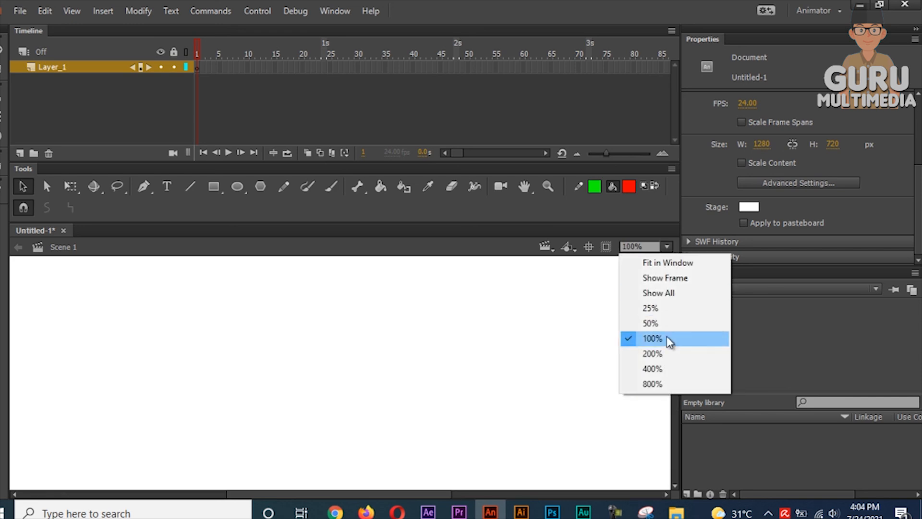
click(659, 308)
click(668, 247)
click(667, 277)
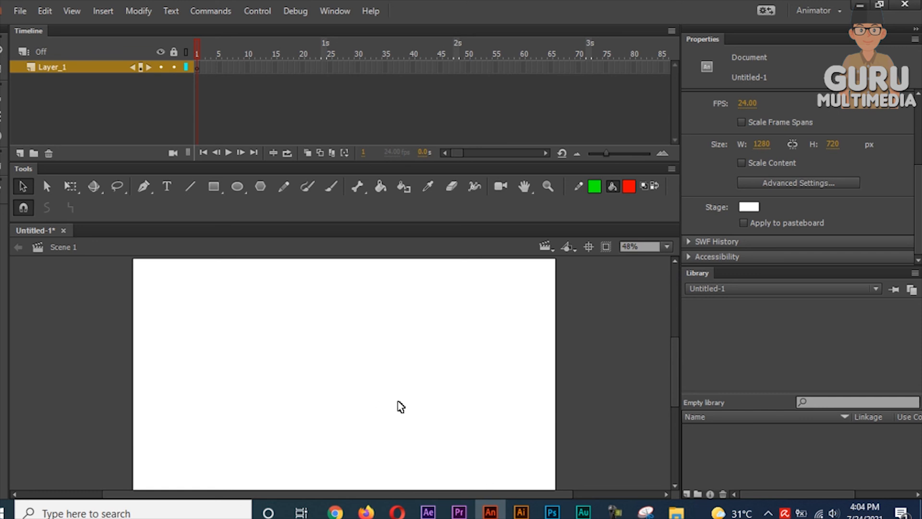
Step: Zoom the stage in and out, settle on 38% magnification and centre the whole stage in view
scroll(393, 398, up, 3)
scroll(393, 396, down, 7)
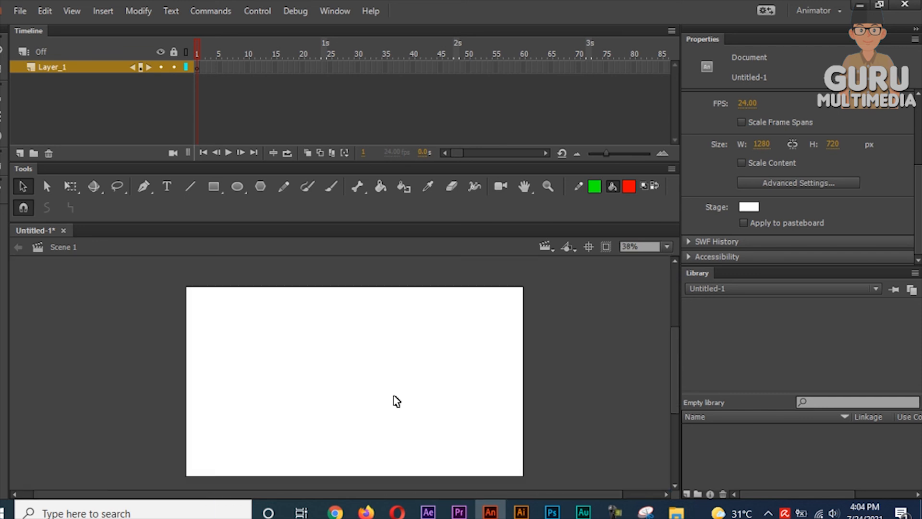
scroll(395, 394, up, 3)
scroll(395, 393, down, 1)
scroll(398, 398, up, 1)
scroll(399, 398, down, 2)
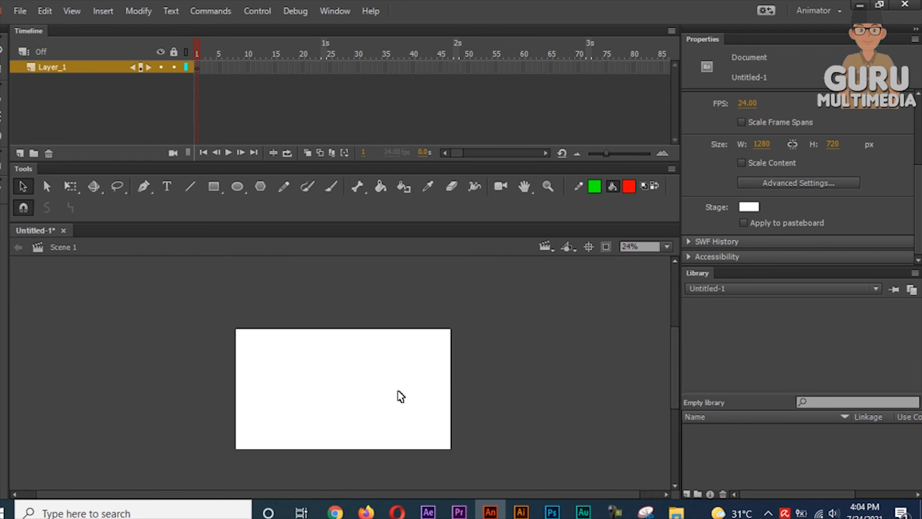
scroll(400, 397, up, 2)
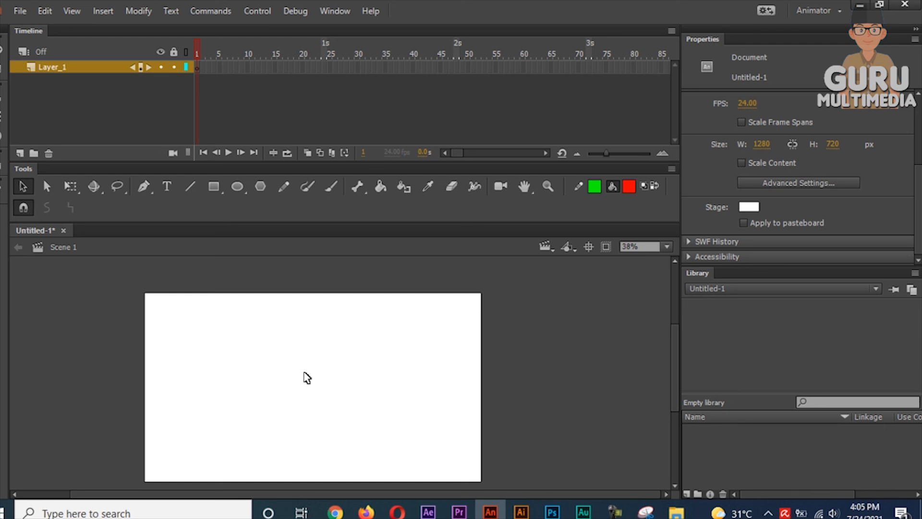
drag(309, 389, 400, 374)
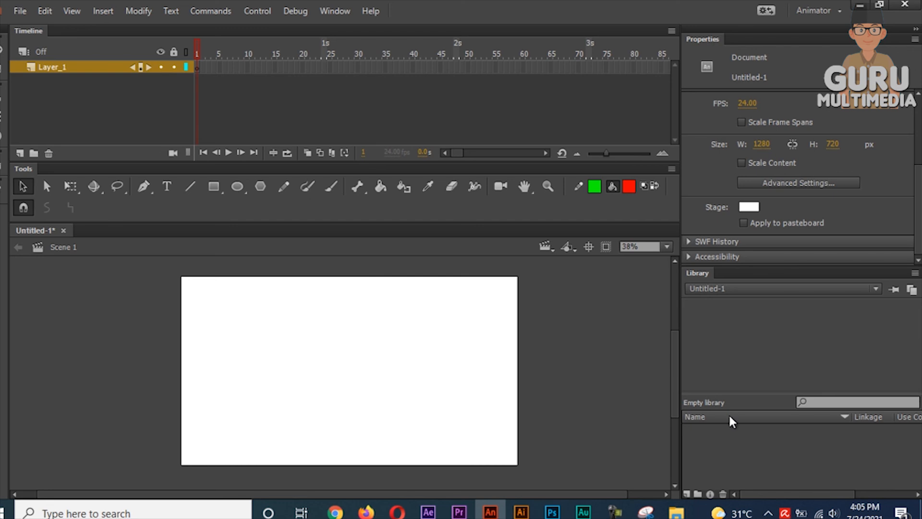
Step: Draw a red rectangle with a green outline, about 236 × 189 px, in the upper-left part of the stage
click(214, 187)
drag(224, 316, 287, 365)
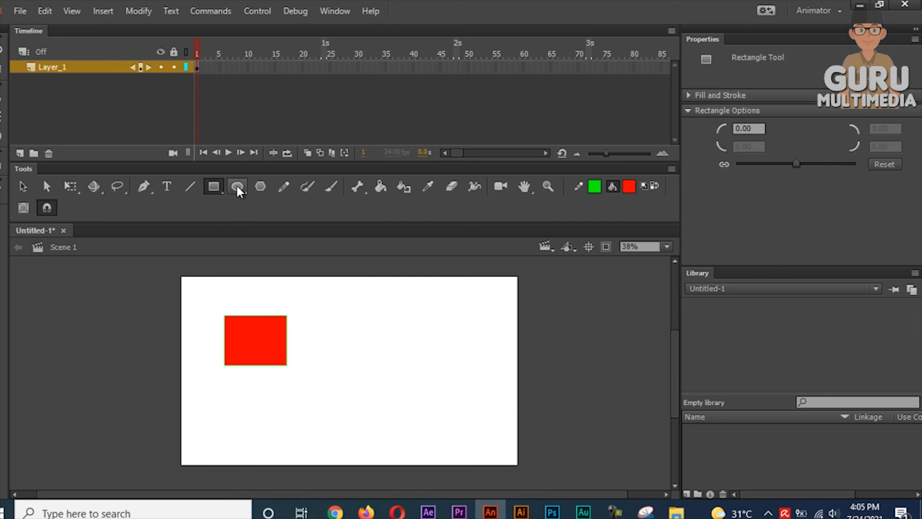
click(237, 186)
Step: Convert the rectangle's fill and outline to a Movie Clip symbol and move its instance to about X 585, Y 275
click(23, 186)
drag(195, 300, 369, 414)
right_click(260, 350)
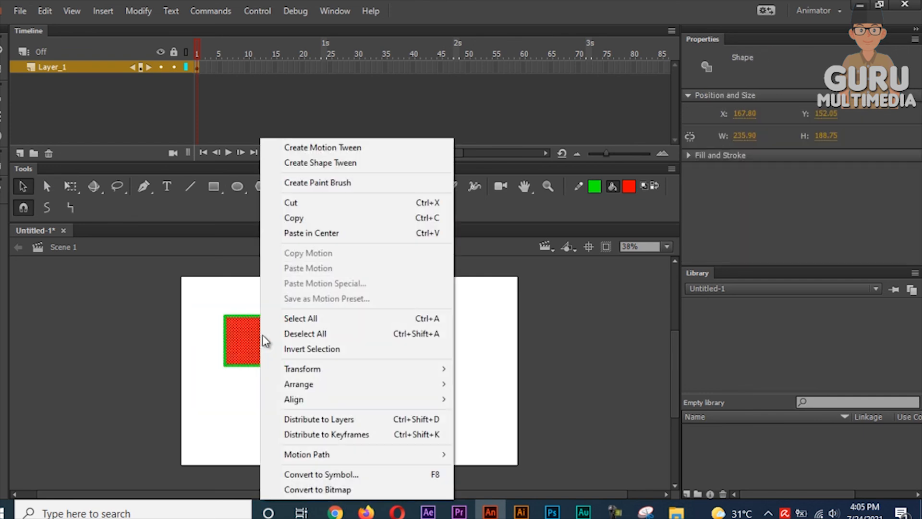
click(355, 475)
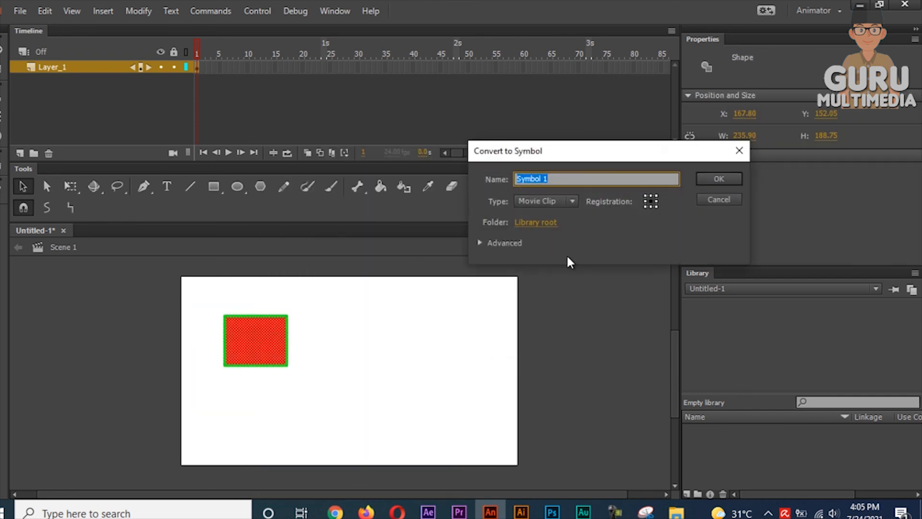
click(719, 177)
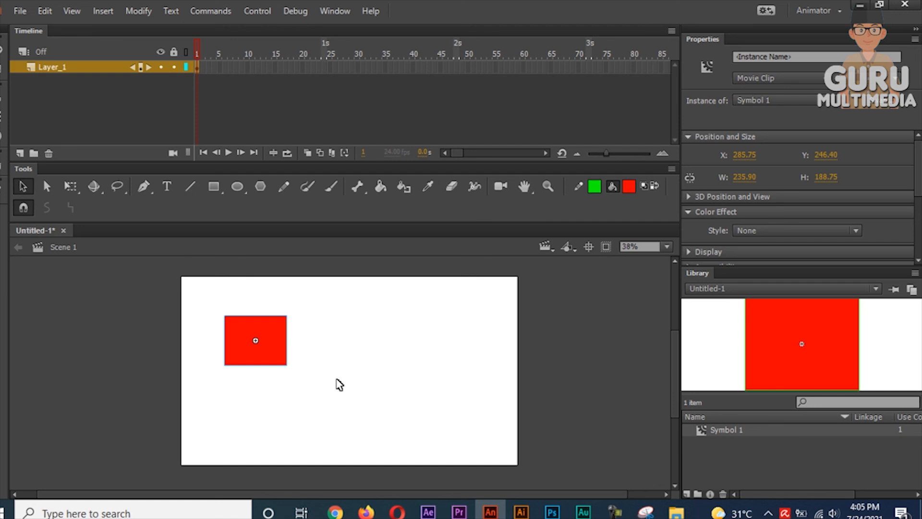
drag(251, 339, 323, 370)
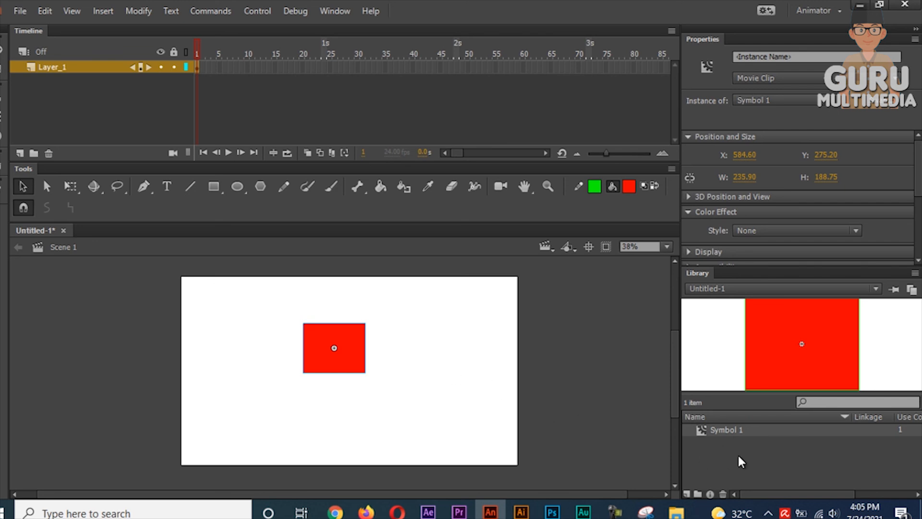
click(717, 433)
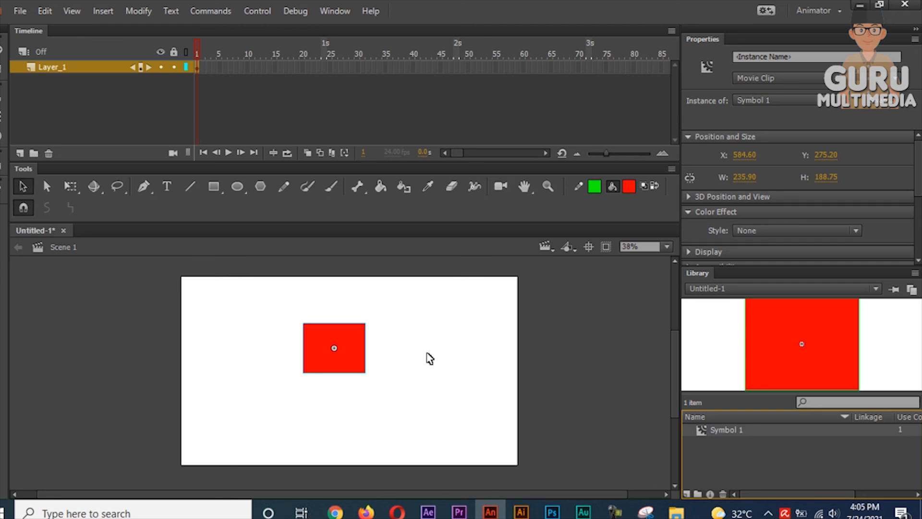
Step: Delete the rectangle instance from the stage and place a new instance of Symbol 1 from the library at about X 370, Y 304
click(346, 353)
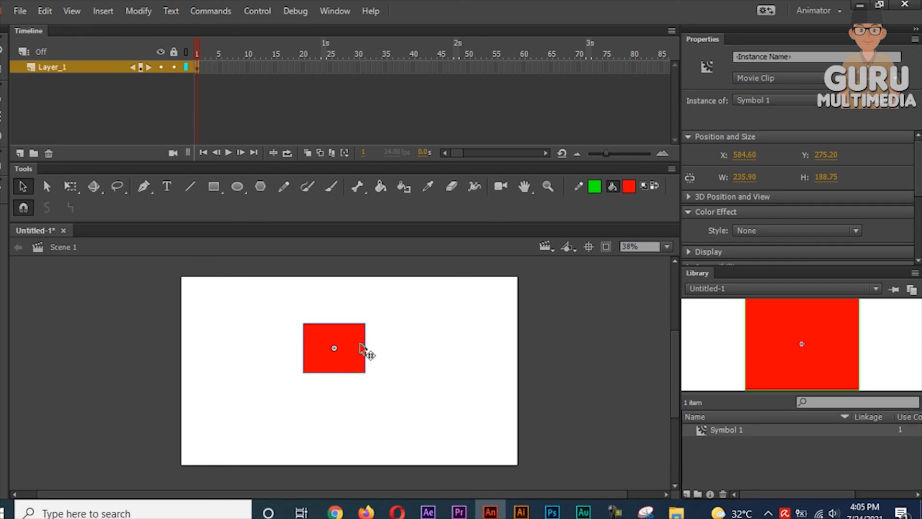
key(Delete)
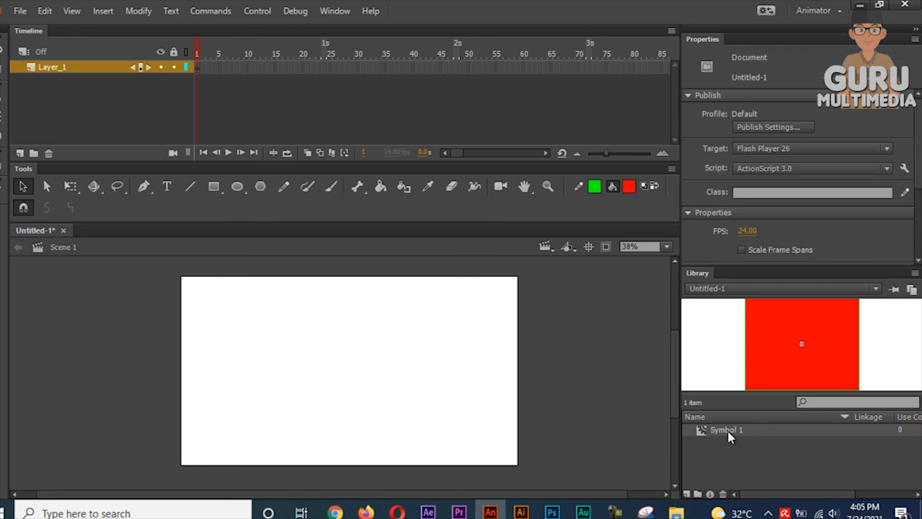
drag(743, 434, 283, 374)
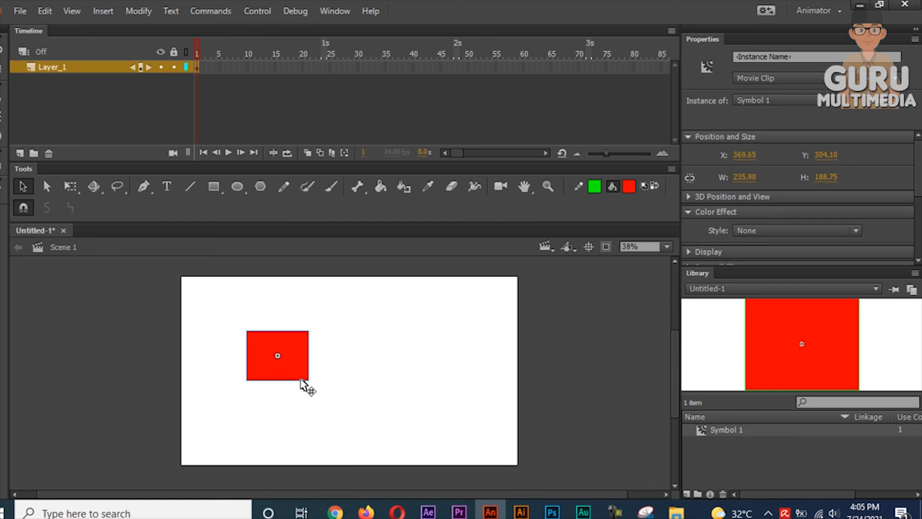